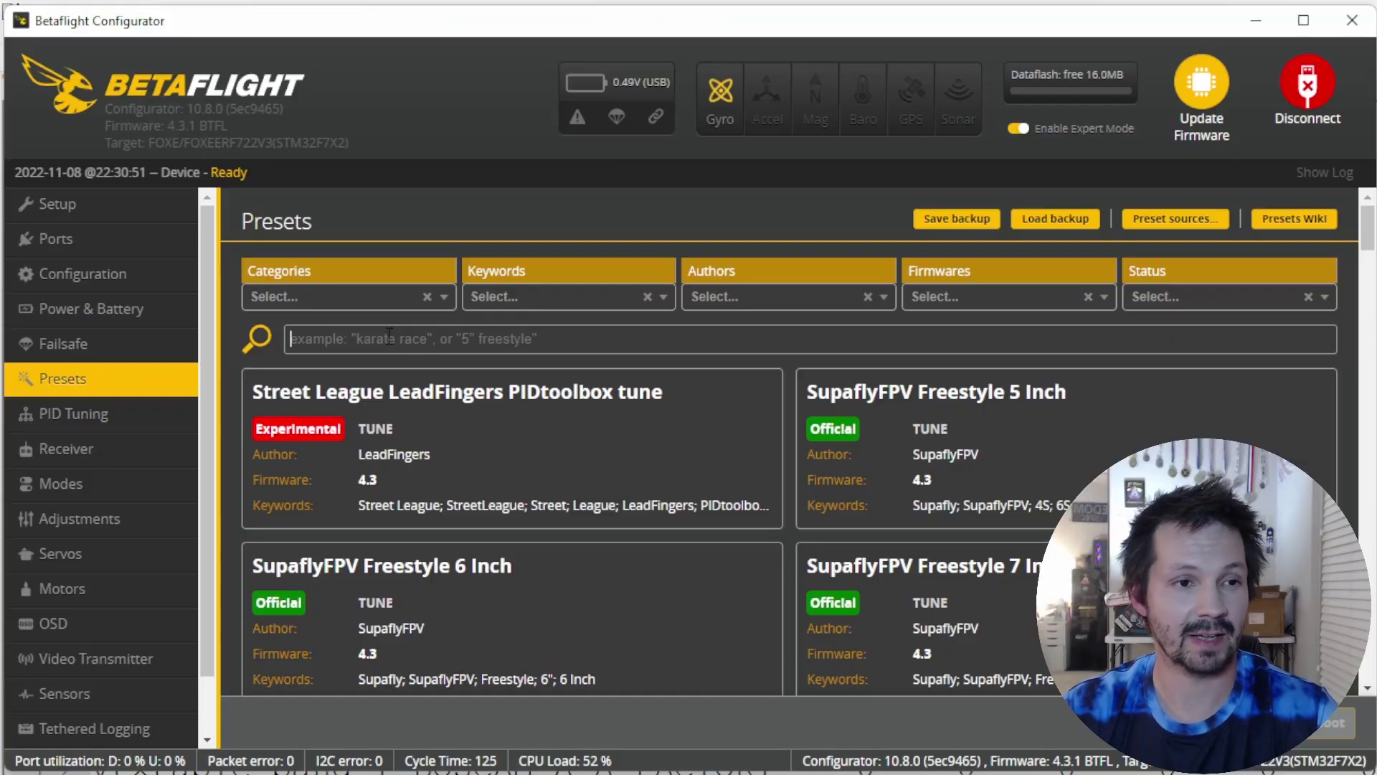
# Search the presets for "minchan", view the details of the "MinChan 2022 Race 6s 5"" tune for firmware 4.3, and close them
pyautogui.write('minchan')
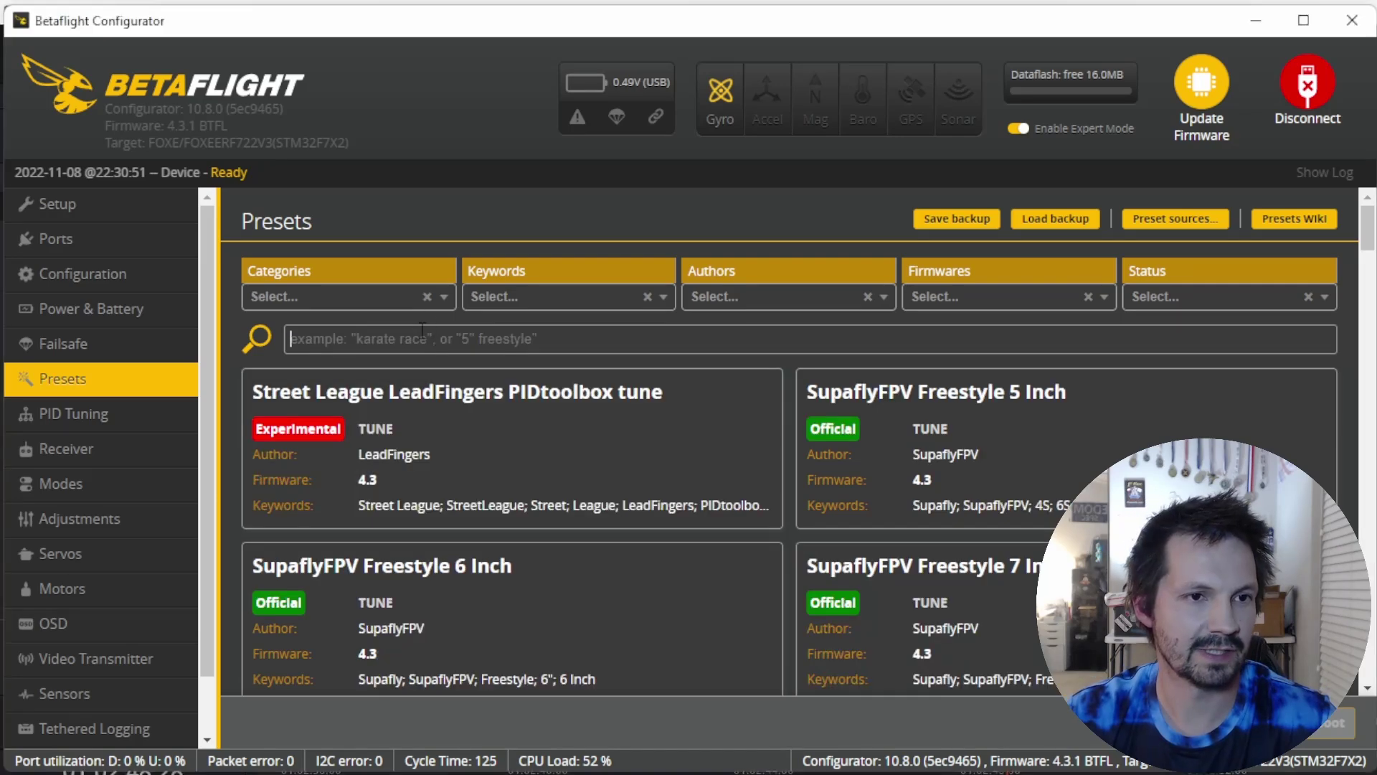
pyautogui.write('minchan')
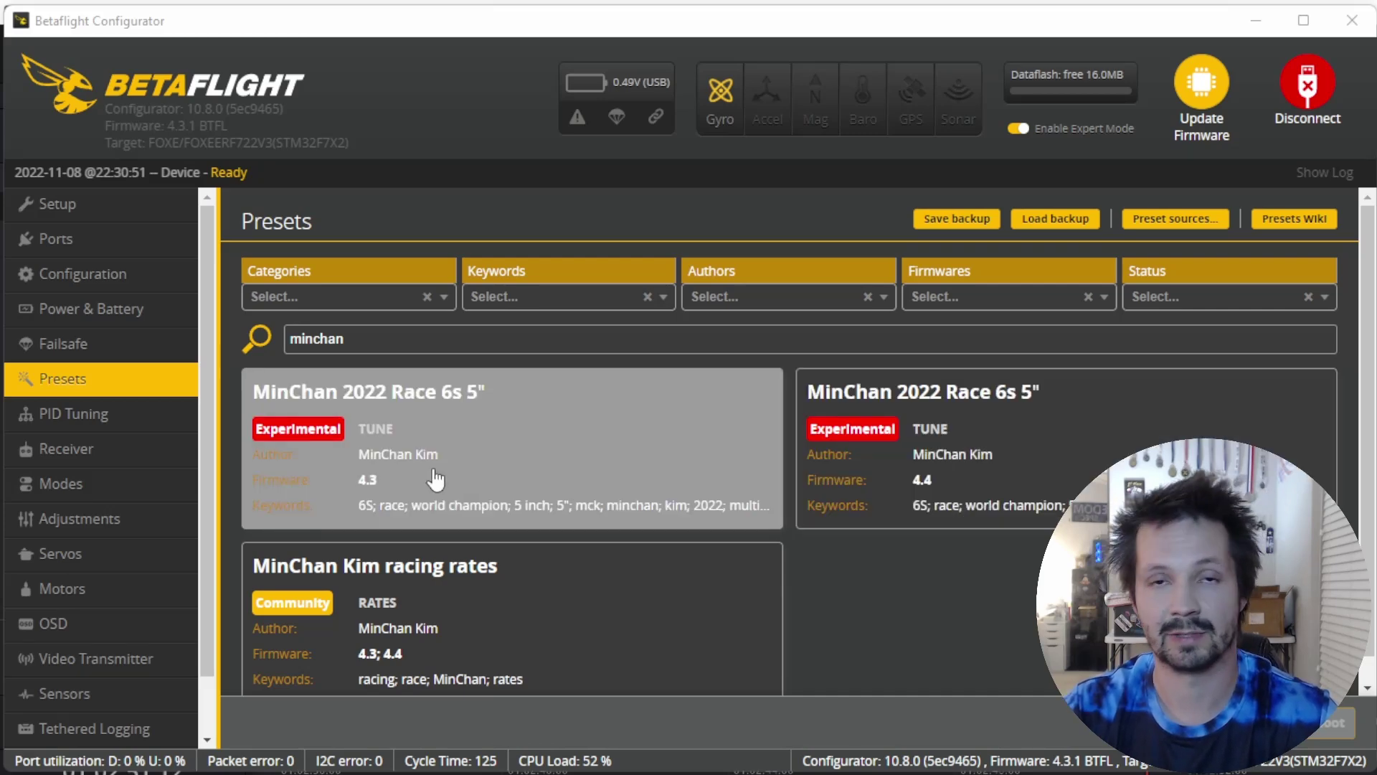
pyautogui.click(459, 480)
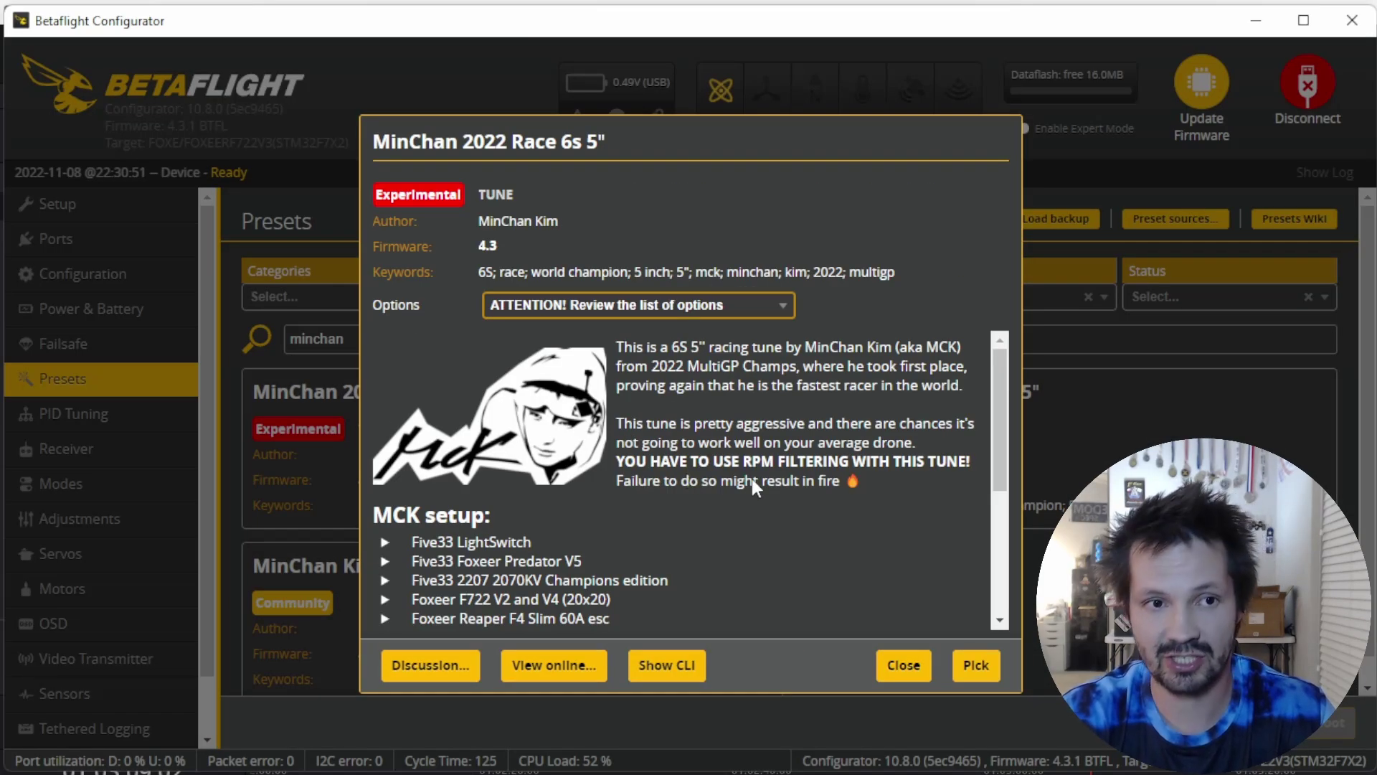
pyautogui.press('Escape')
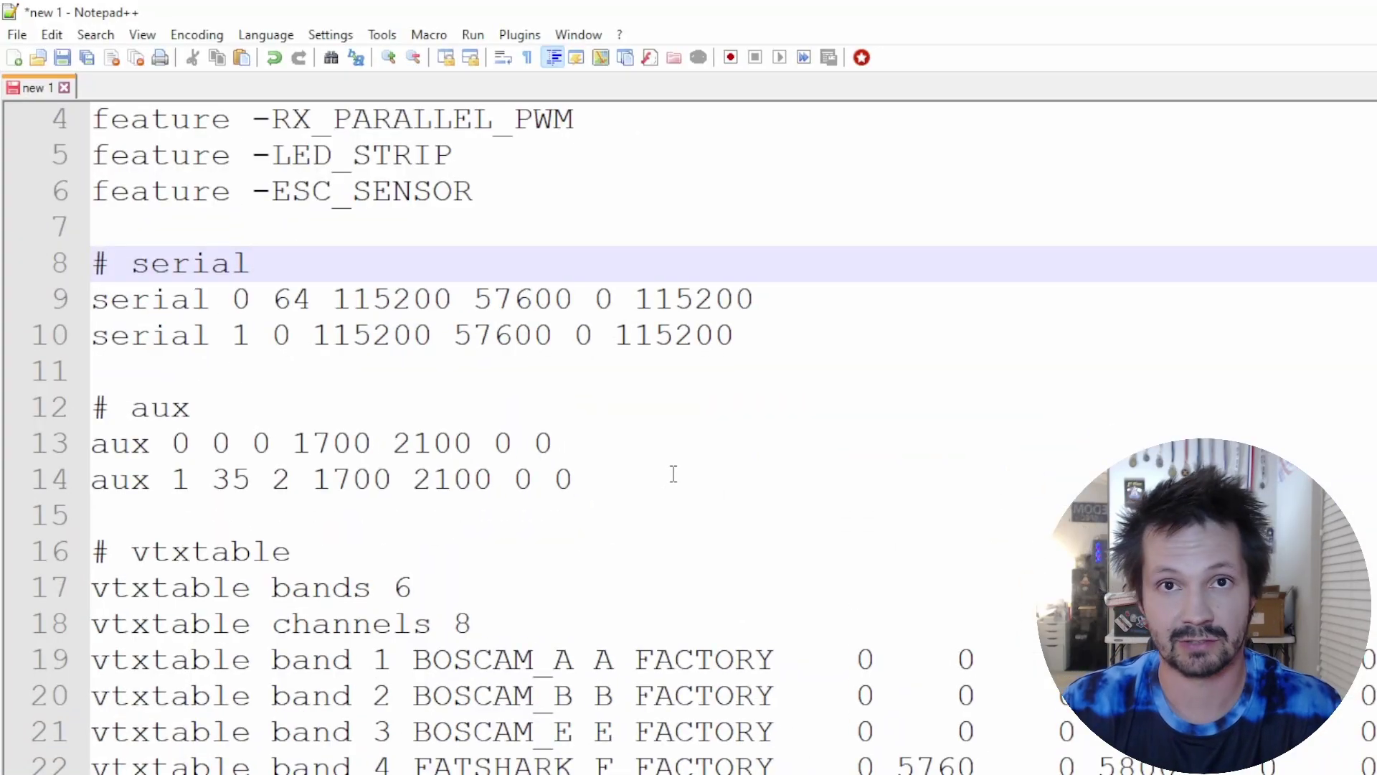
# In Notepad++, review the serial port lines and the aux mode lines by highlighting each block in turn
pyautogui.moveTo(746, 335); pyautogui.dragTo(91, 263)
pyautogui.click(636, 405)
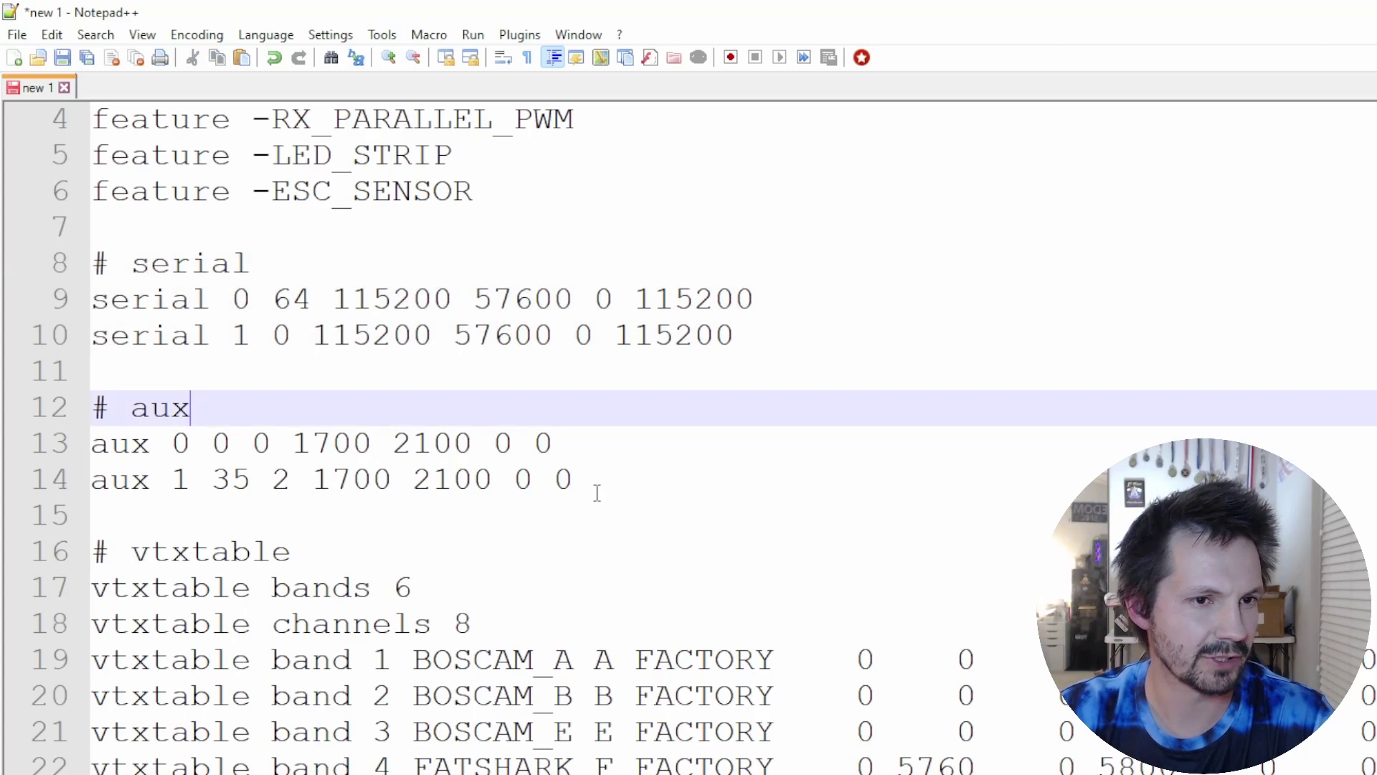
pyautogui.moveTo(593, 485); pyautogui.dragTo(13, 378)
pyautogui.click(593, 470)
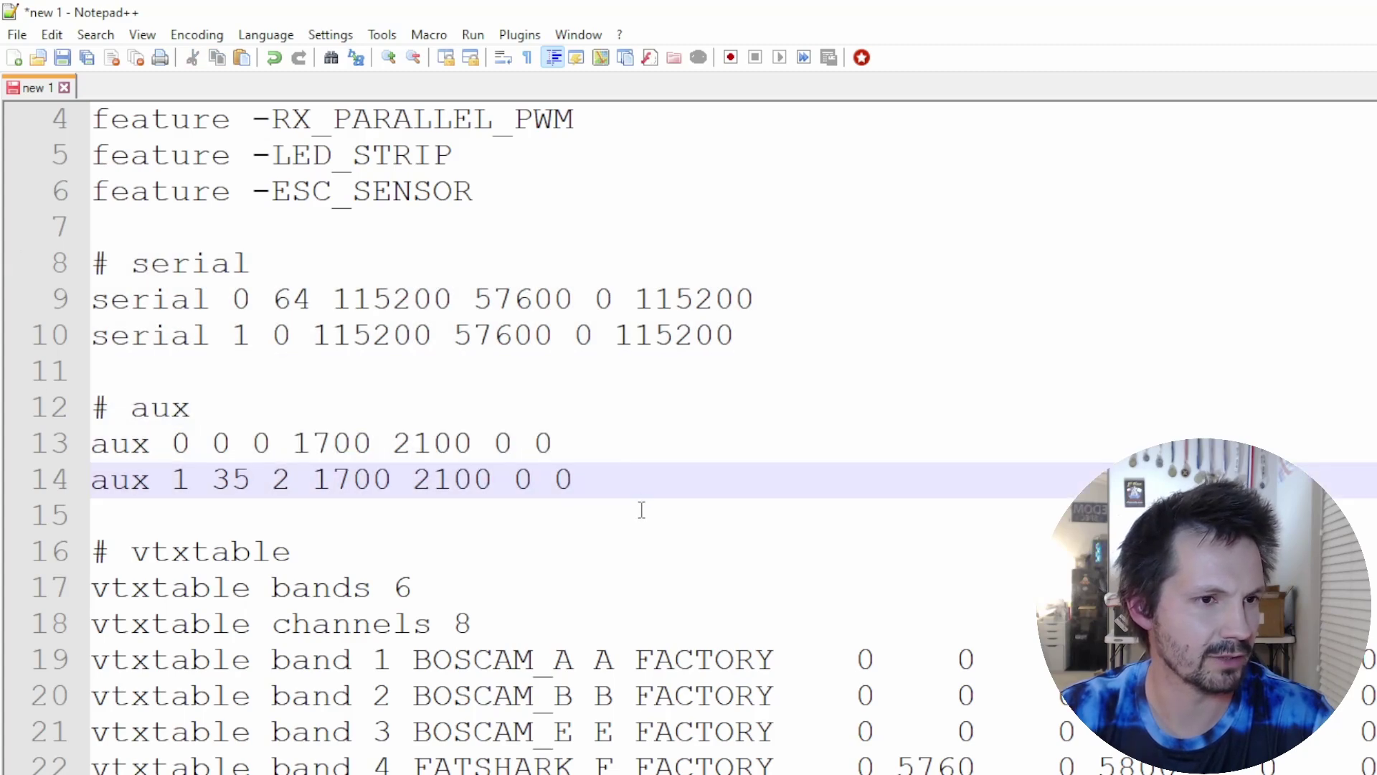
# Highlight the whole vtxtable section and examine its bands, channels and power level lines
pyautogui.scroll(-1, 642, 510)
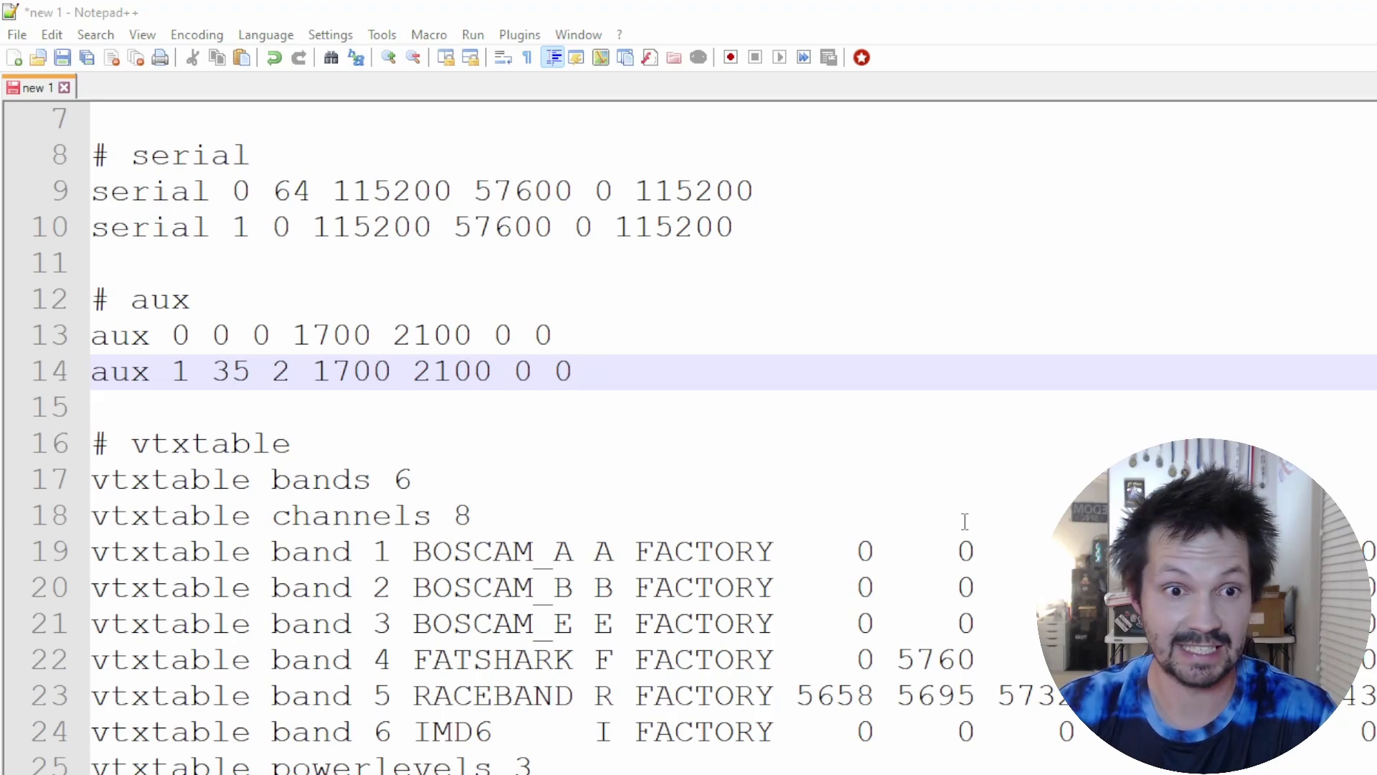
pyautogui.moveTo(645, 771); pyautogui.dragTo(92, 442)
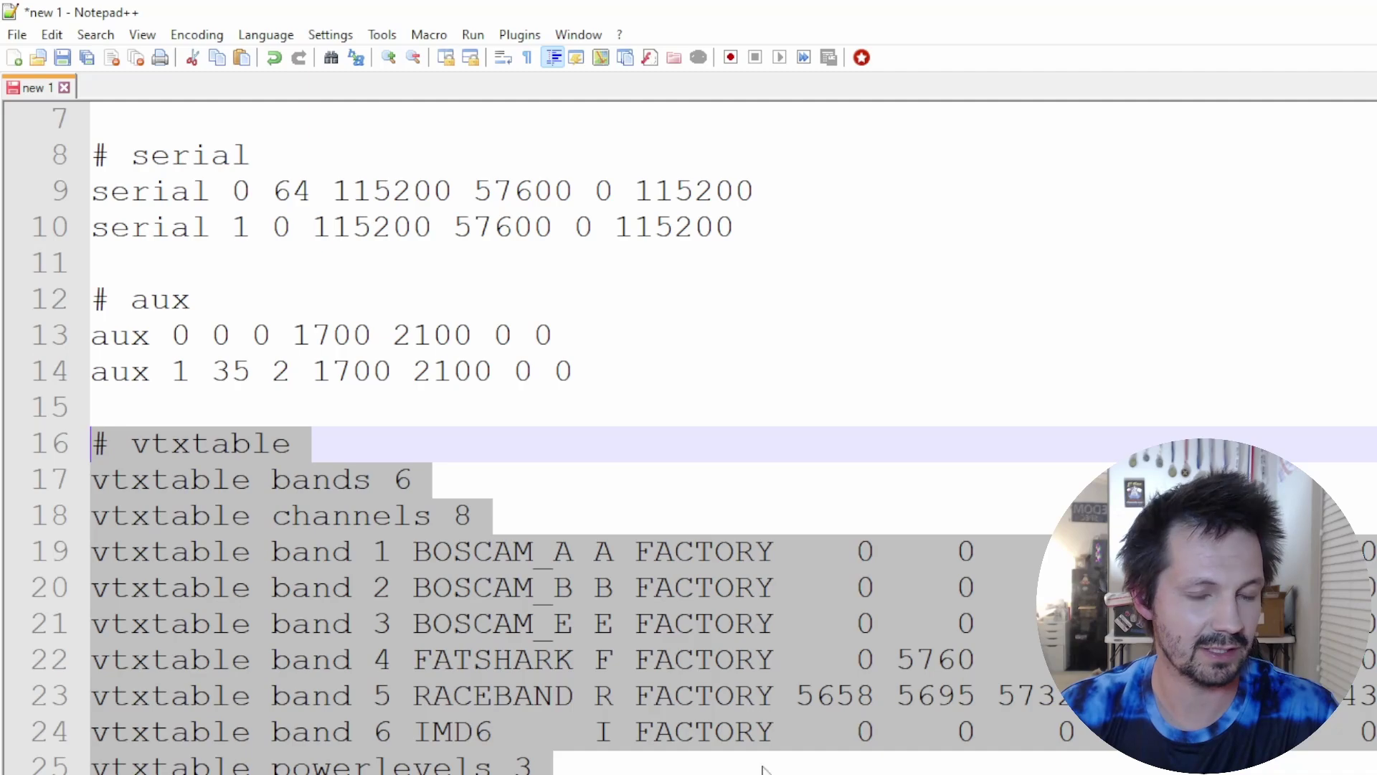
pyautogui.scroll(-4, 688, 473)
pyautogui.scroll(3, 357, 337)
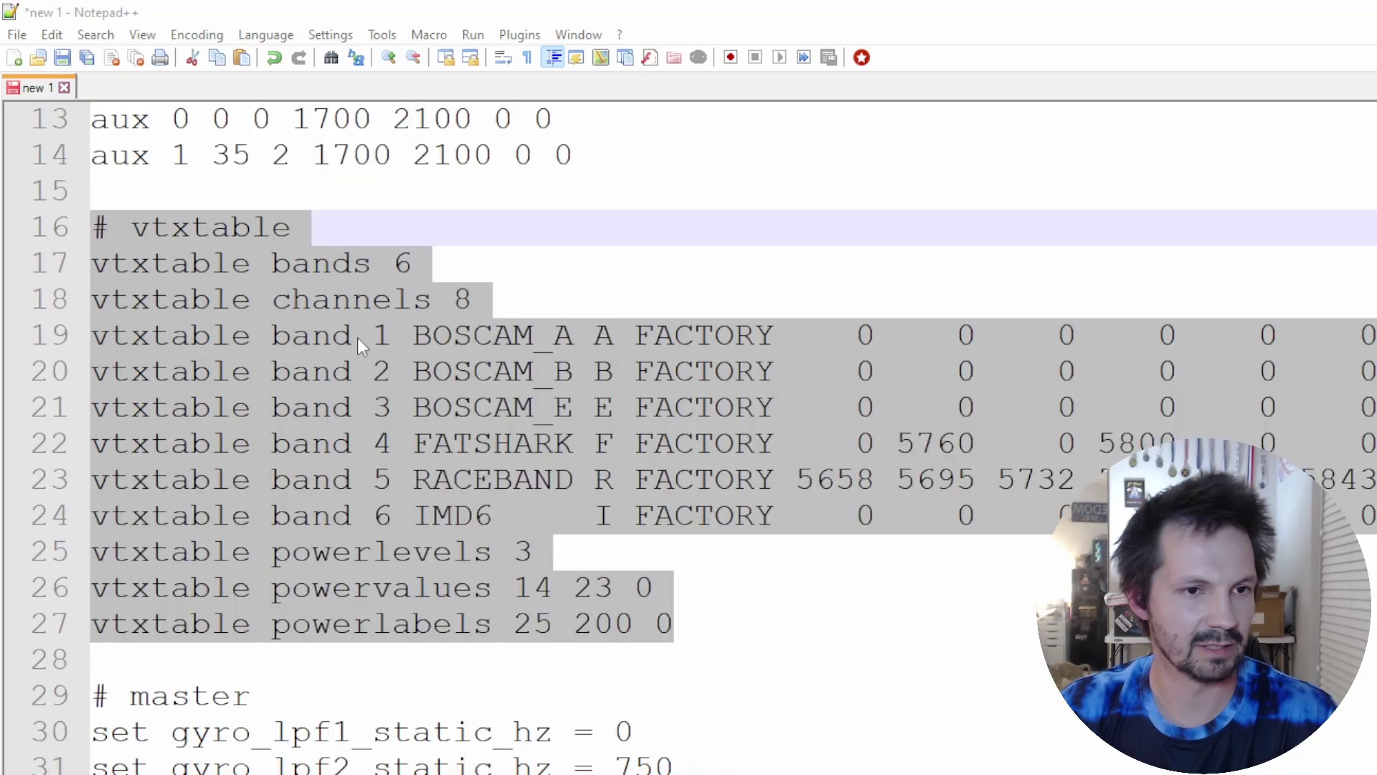
pyautogui.scroll(-1, 346, 466)
pyautogui.scroll(-1, 359, 437)
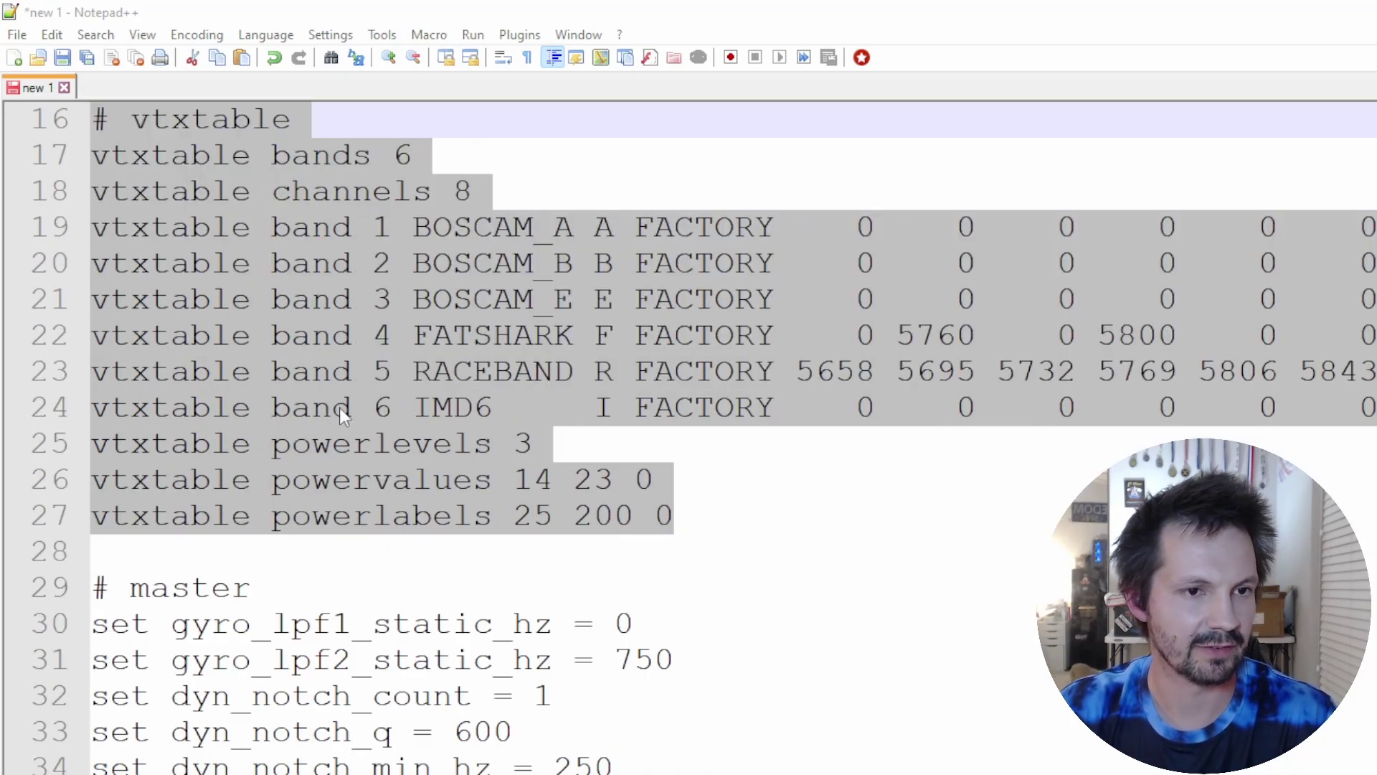
pyautogui.scroll(1, 355, 371)
# Highlight the gyro lowpass and dynamic notch lines under the master section and review the sensor hardware and stick check lines
pyautogui.scroll(-4, 573, 586)
pyautogui.moveTo(574, 587); pyautogui.dragTo(137, 300)
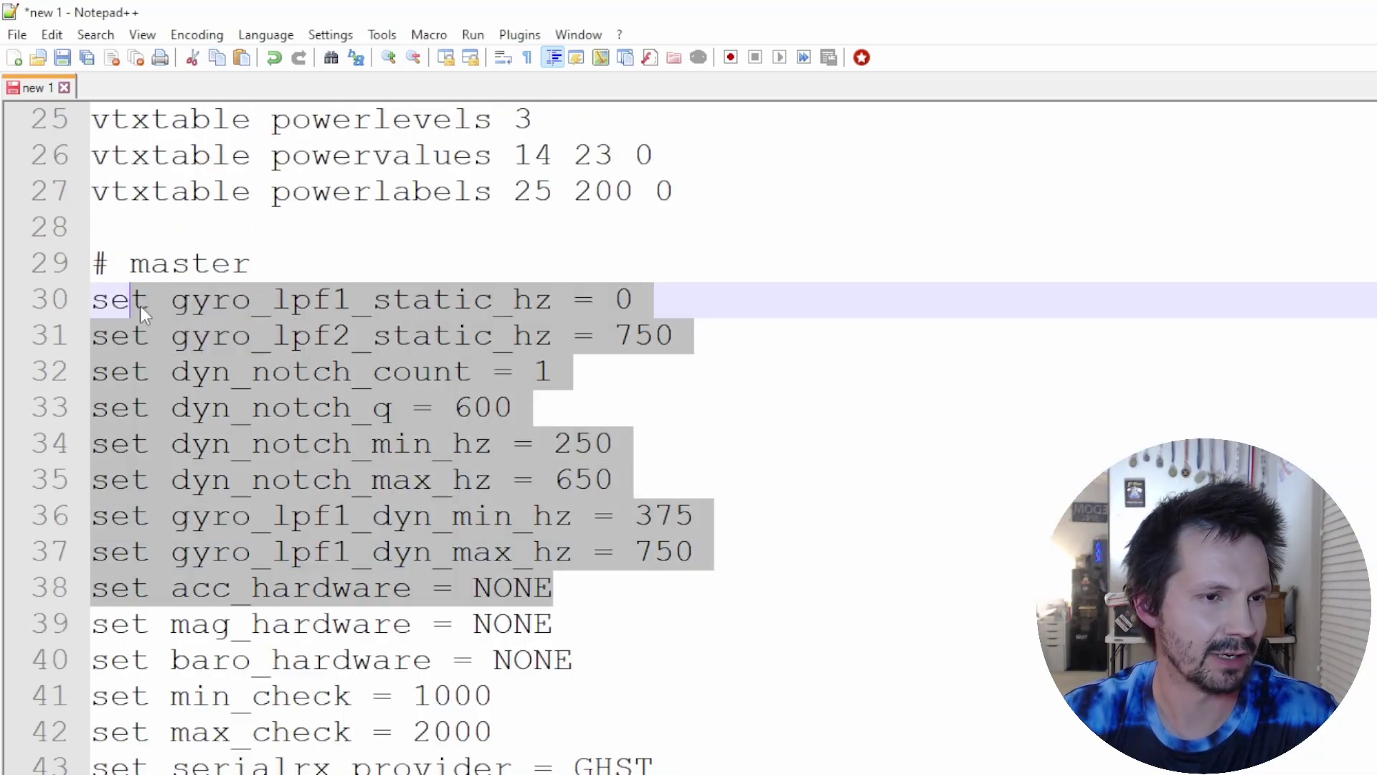
pyautogui.scroll(-2, 922, 435)
pyautogui.scroll(-1, 778, 403)
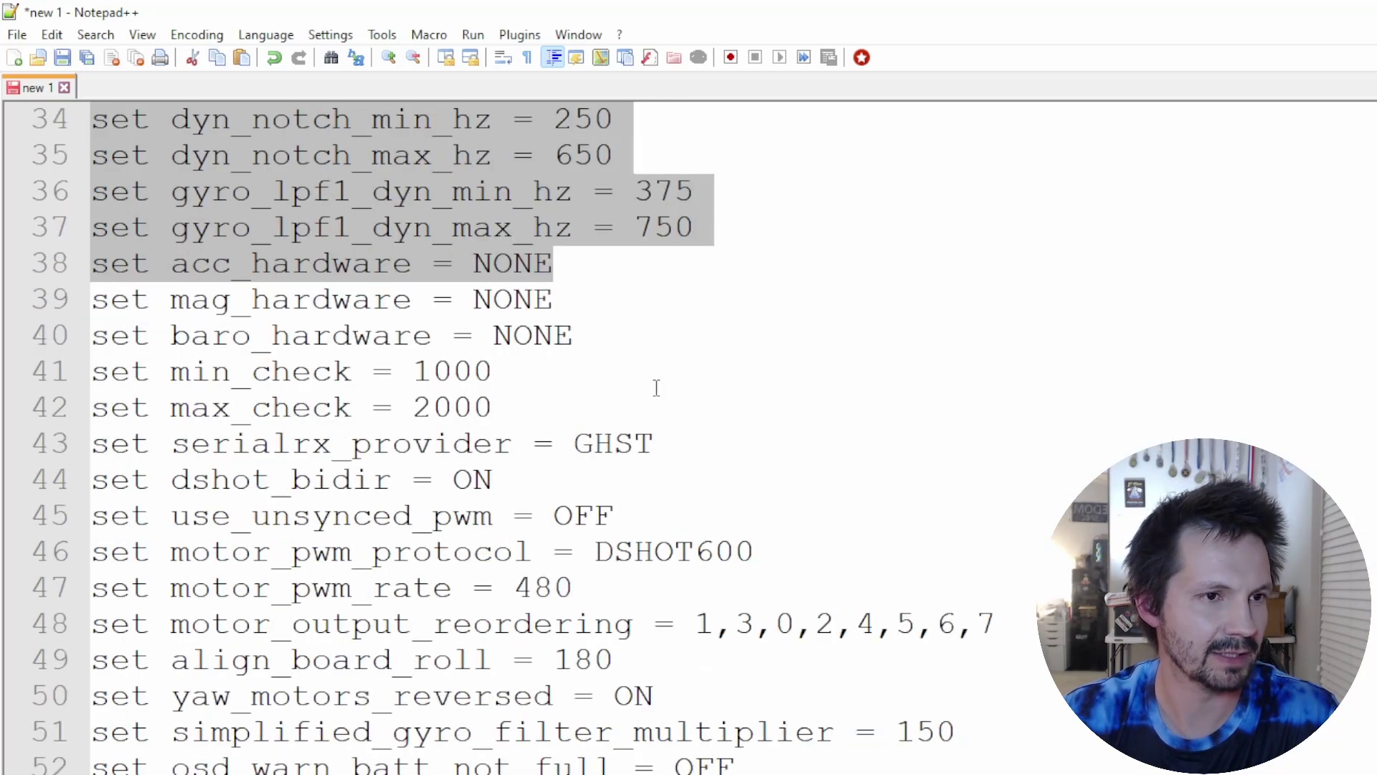
pyautogui.keyDown('shift'); pyautogui.click(36, 235); pyautogui.keyUp('shift')
pyautogui.click(657, 305)
pyautogui.click(596, 381)
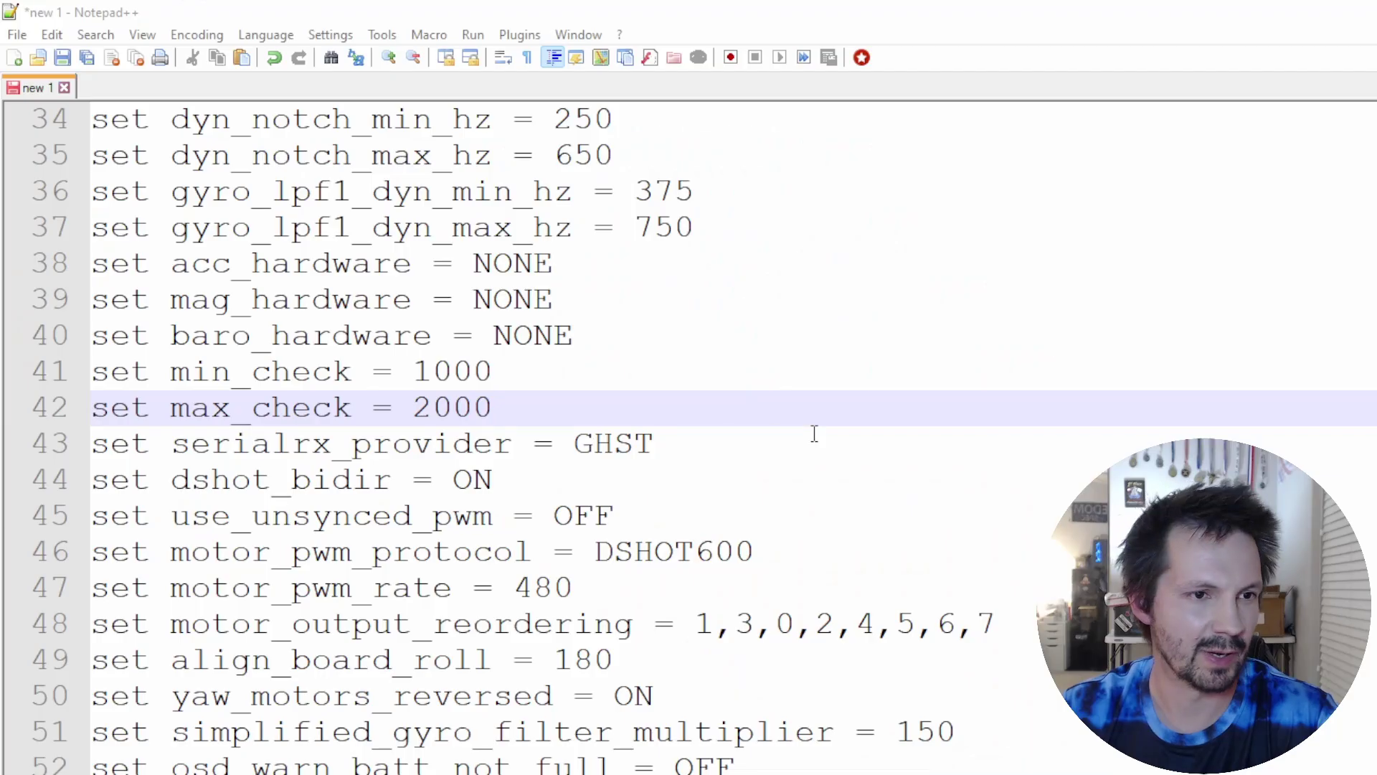
# Highlight the serialrx_provider, dshot_bidir and motor_pwm_protocol lines one after another to review them
pyautogui.moveTo(815, 430); pyautogui.dragTo(92, 448)
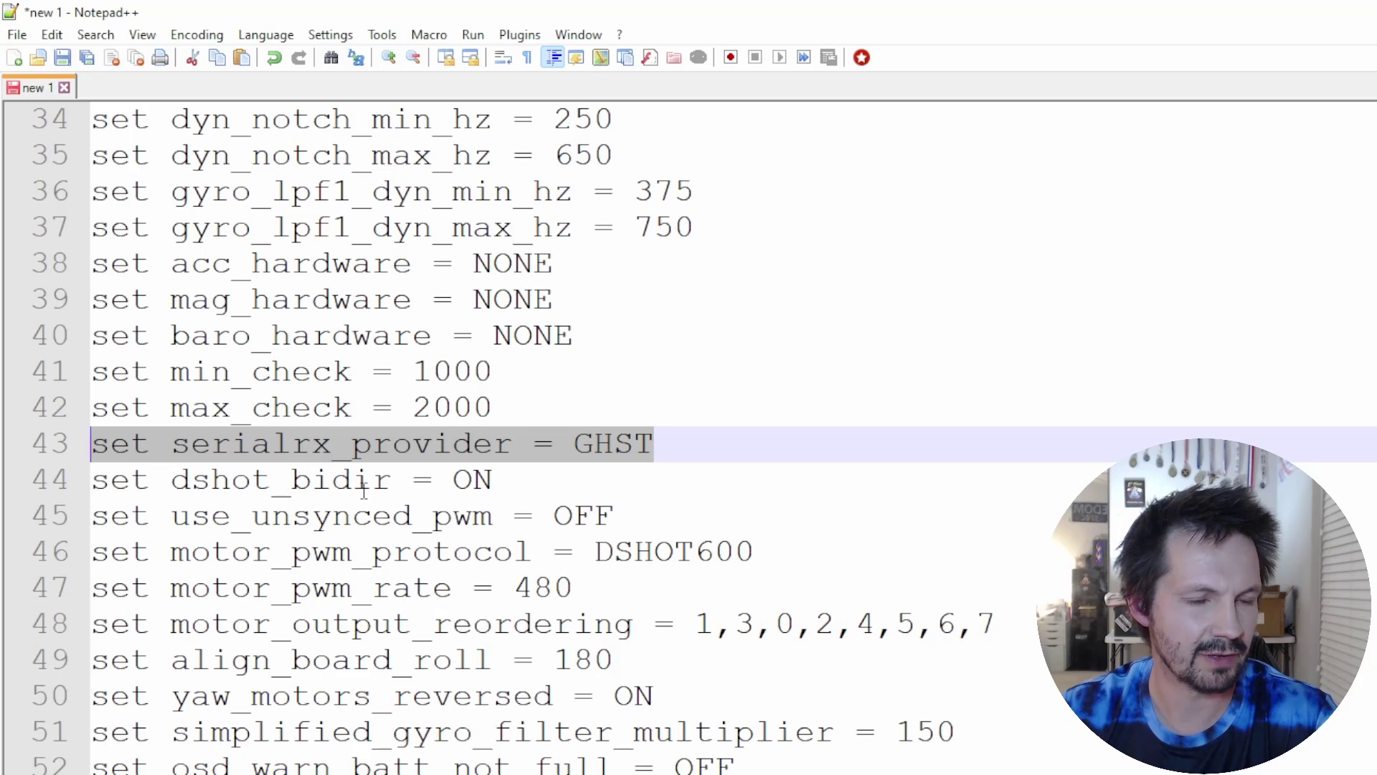
pyautogui.click(585, 483)
pyautogui.moveTo(493, 482); pyautogui.dragTo(64, 492)
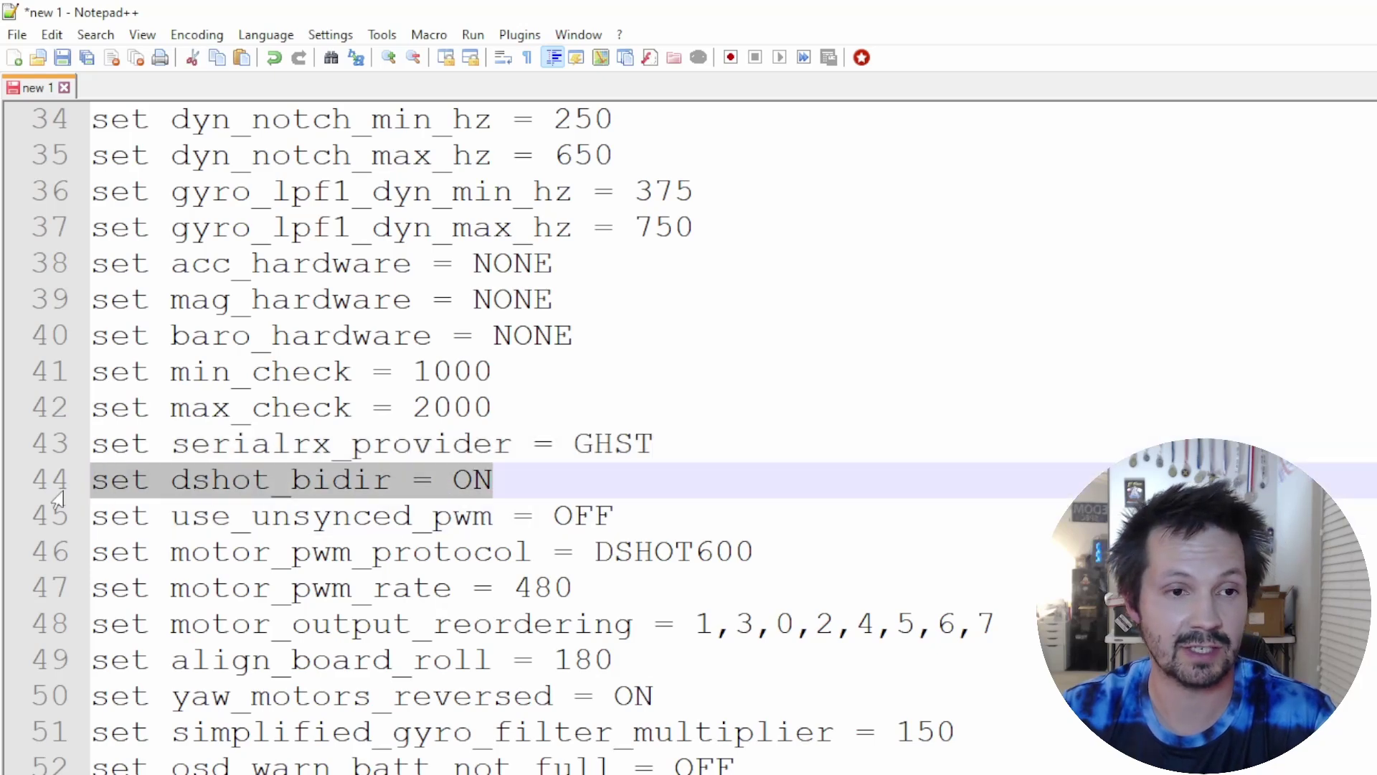
pyautogui.scroll(-1, 905, 433)
pyautogui.moveTo(788, 445); pyautogui.dragTo(39, 459)
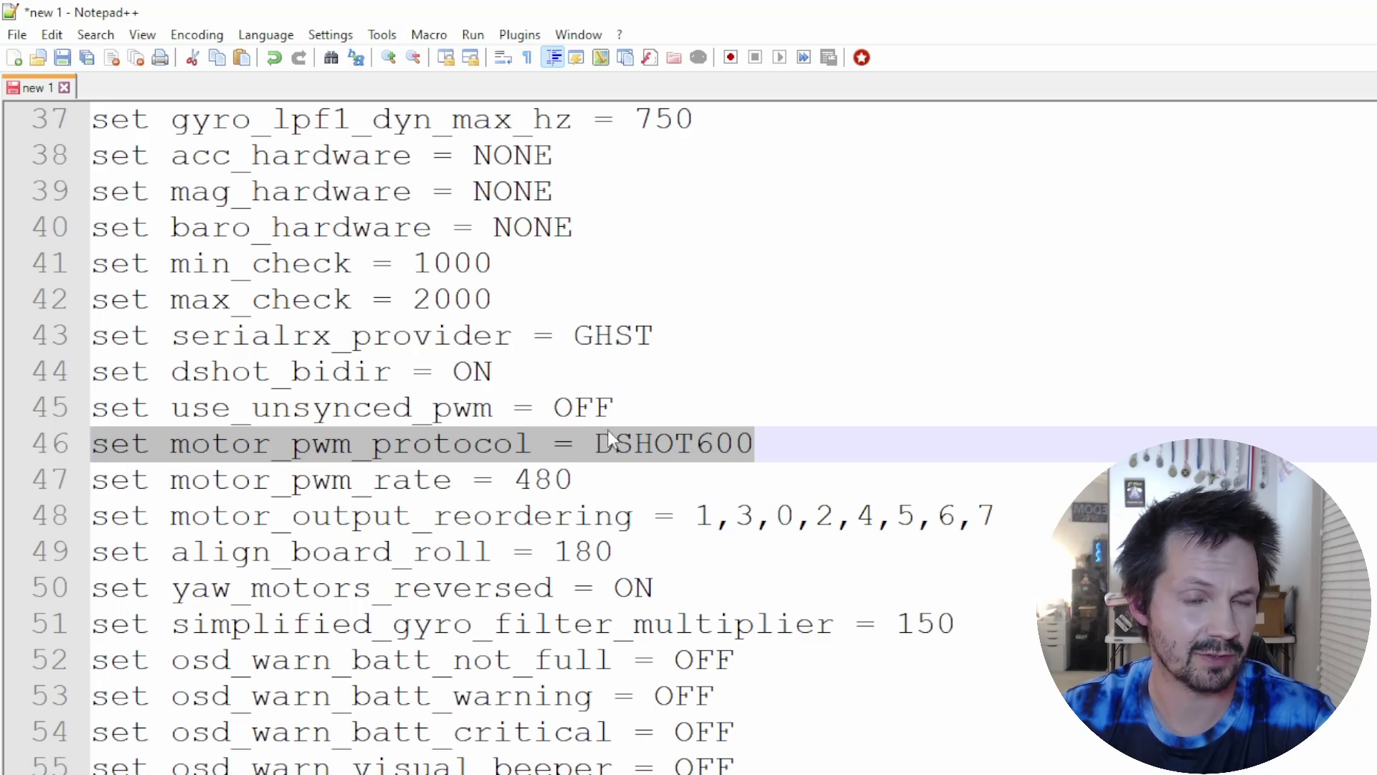
# Highlight the motor_output_reordering, align_board_roll and yaw_motors_reversed lines in turn to review them
pyautogui.scroll(-1, 614, 437)
pyautogui.moveTo(997, 409); pyautogui.dragTo(39, 416)
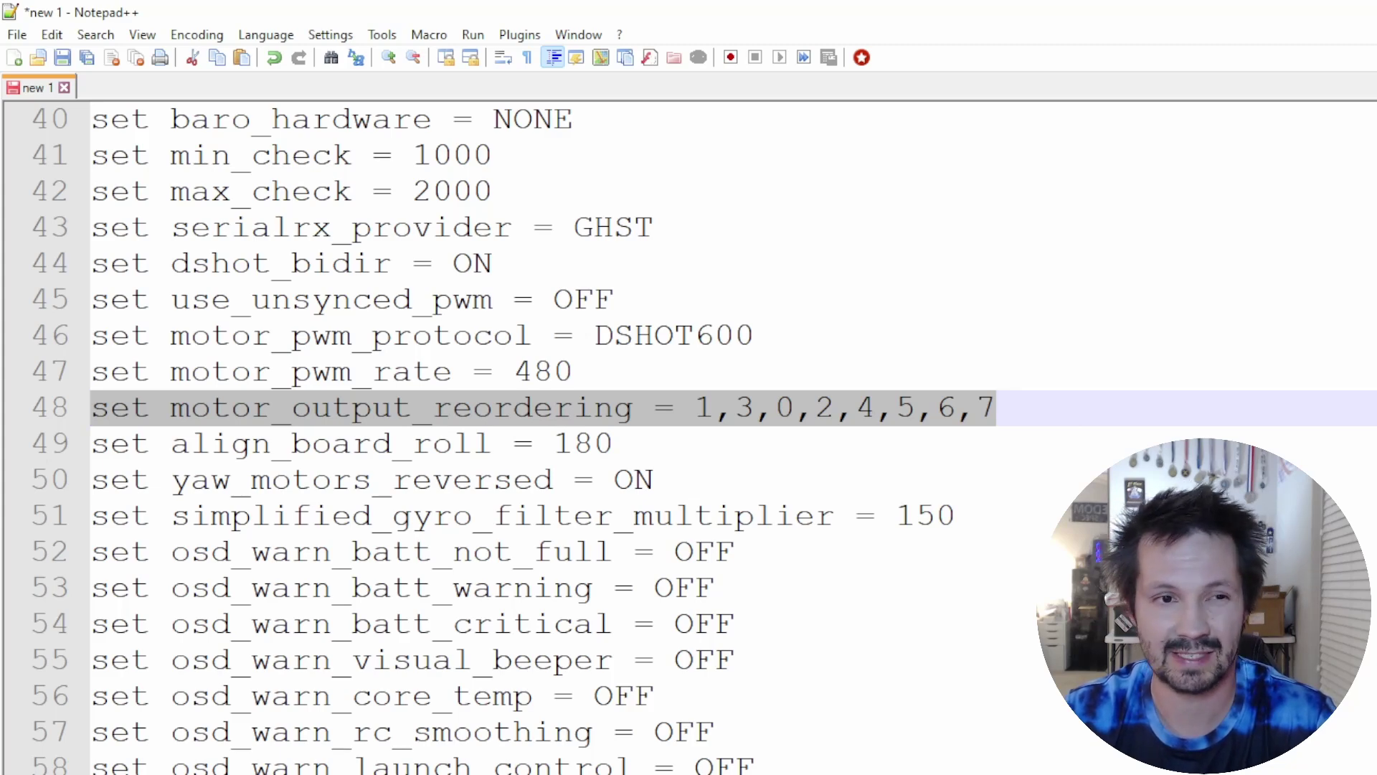
pyautogui.moveTo(614, 445); pyautogui.dragTo(7, 463)
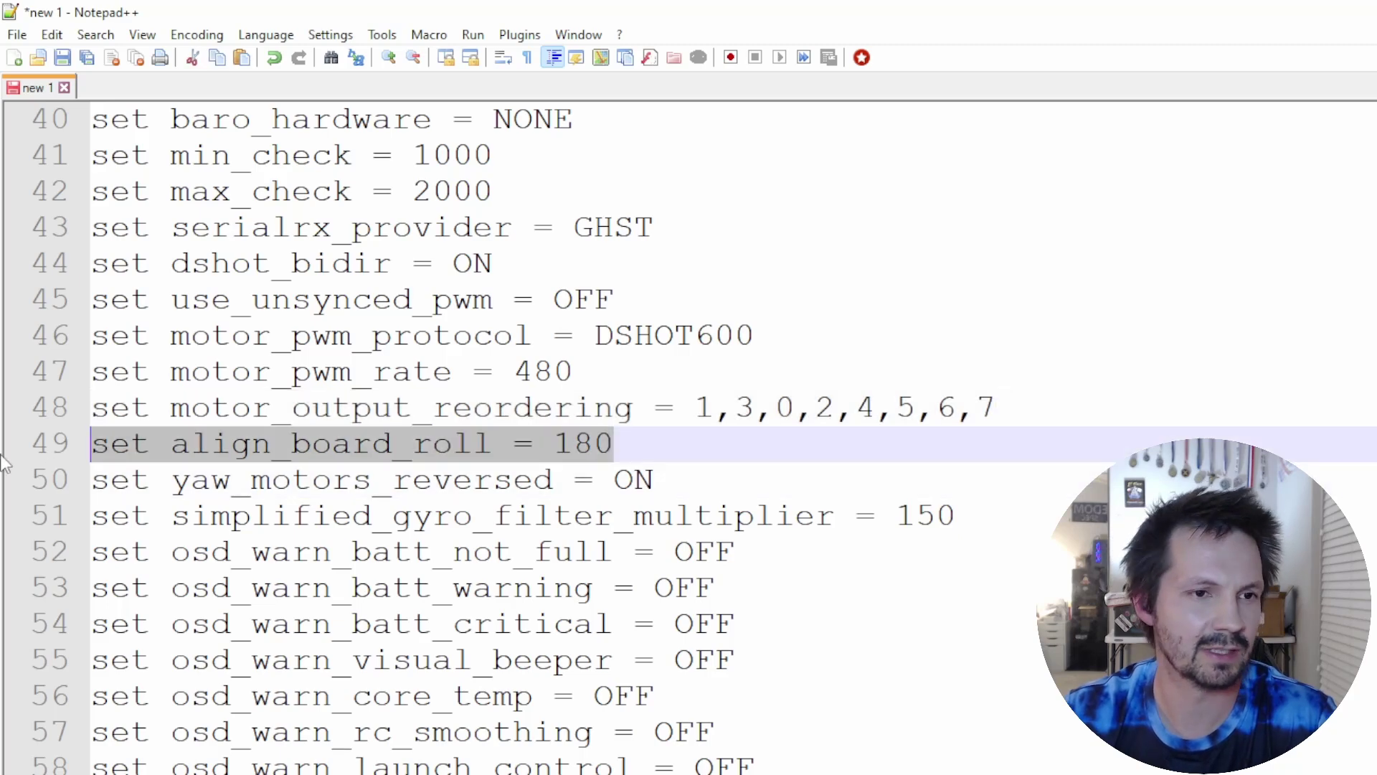
pyautogui.scroll(-1, 584, 622)
pyautogui.moveTo(654, 371); pyautogui.dragTo(91, 371)
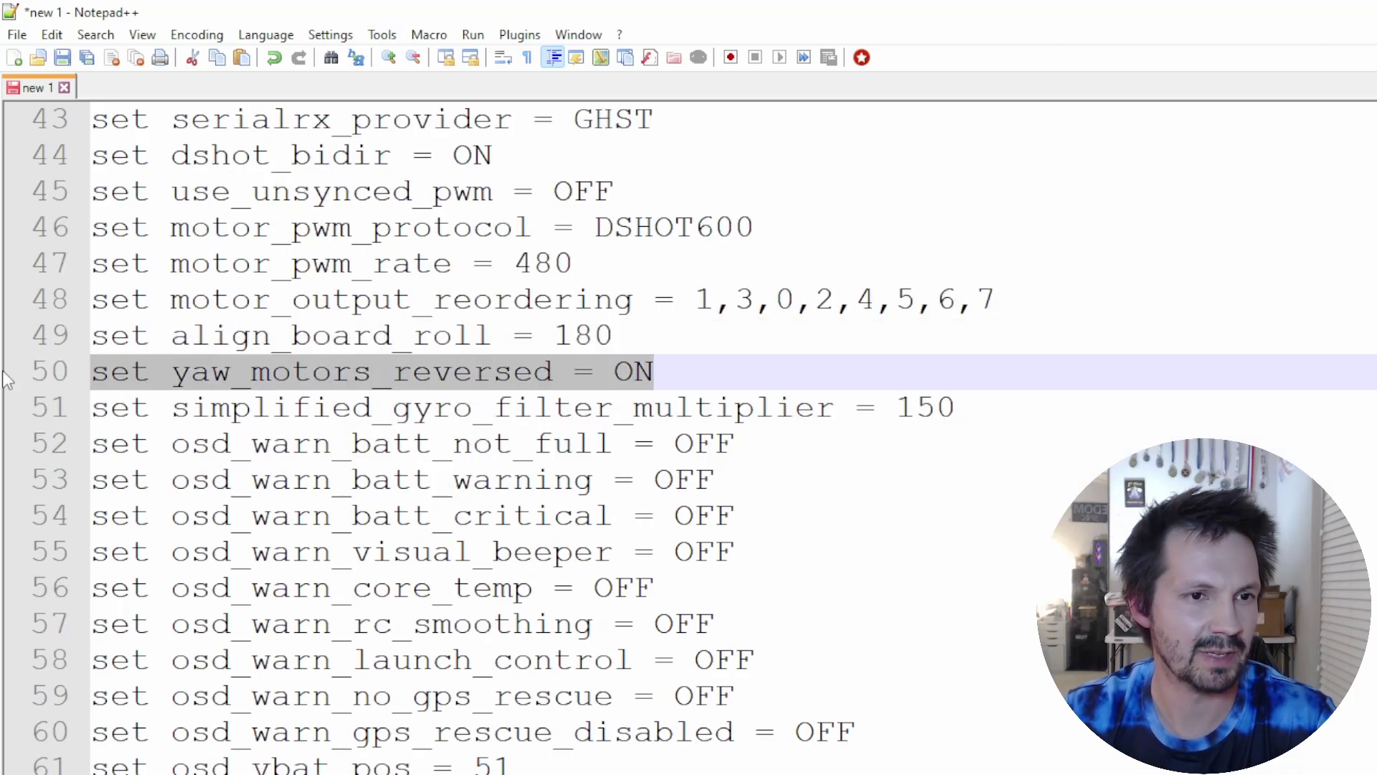
# Highlight the block of OSD warning and position lines and single out the osd_throttle_pos line for review
pyautogui.moveTo(92, 443); pyautogui.dragTo(675, 771)
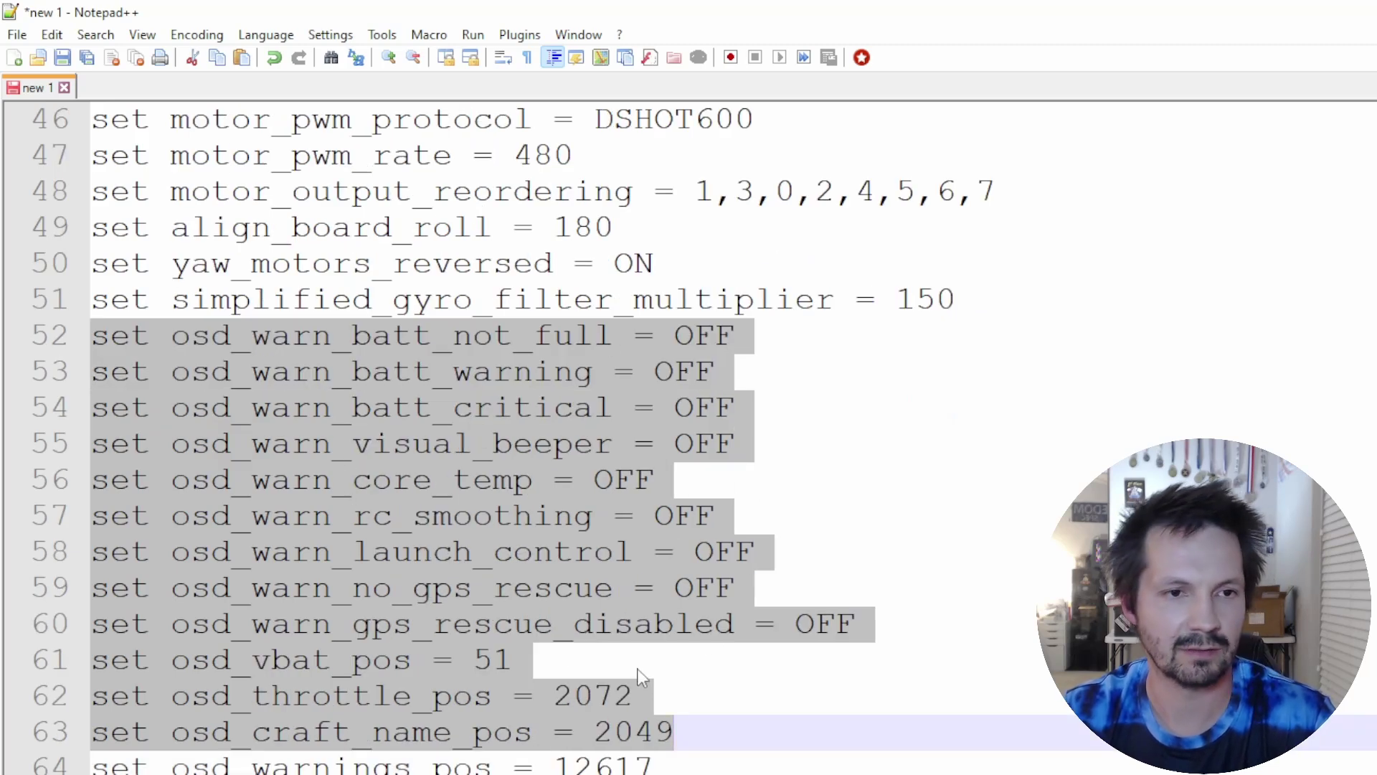
pyautogui.scroll(-1, 705, 619)
pyautogui.moveTo(731, 582); pyautogui.dragTo(91, 588)
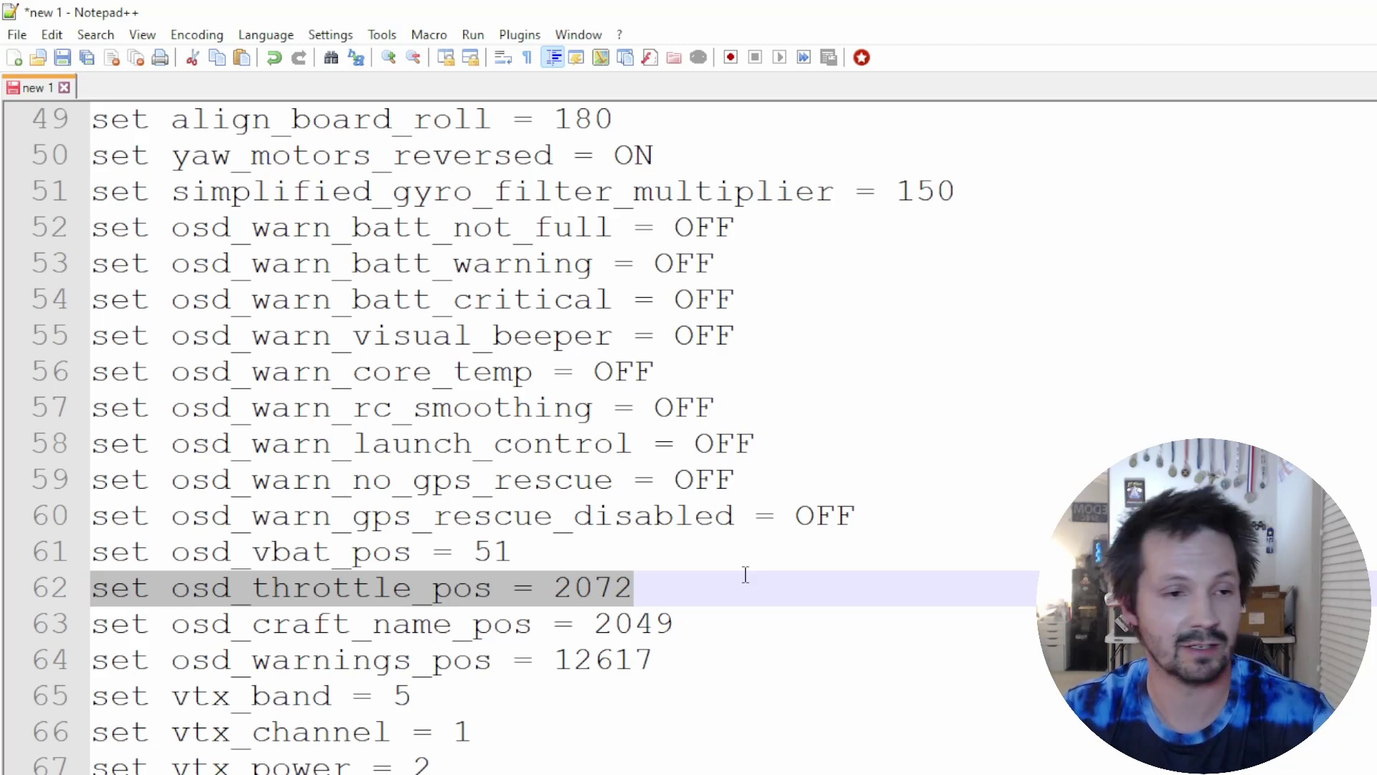
# Review the vtx lines and highlight the RPM filter minimum frequency and fade range lines ending the master section
pyautogui.scroll(-2, 746, 574)
pyautogui.click(721, 642)
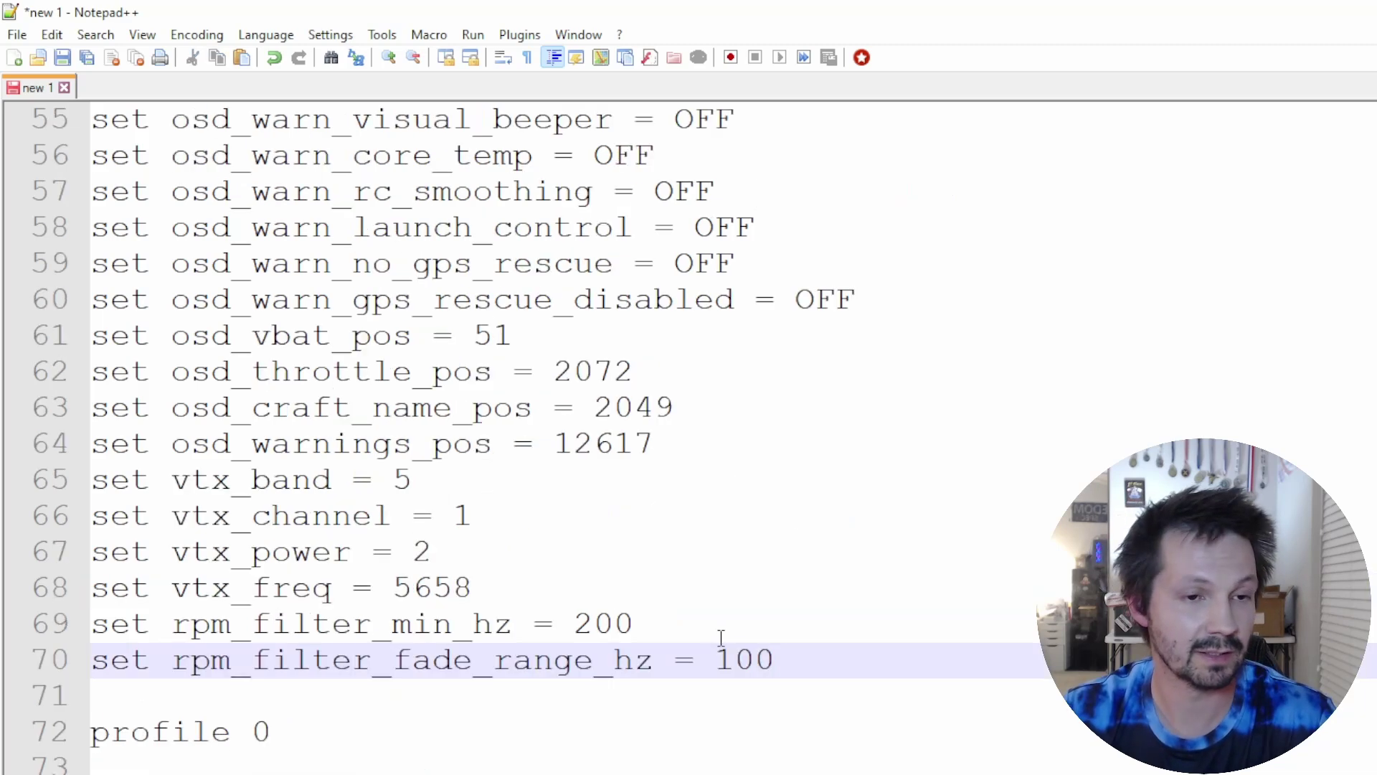
pyautogui.hotkey('shift', 'Up')
pyautogui.hotkey('shift', 'Home')
pyautogui.click(858, 652)
pyautogui.scroll(-3, 771, 648)
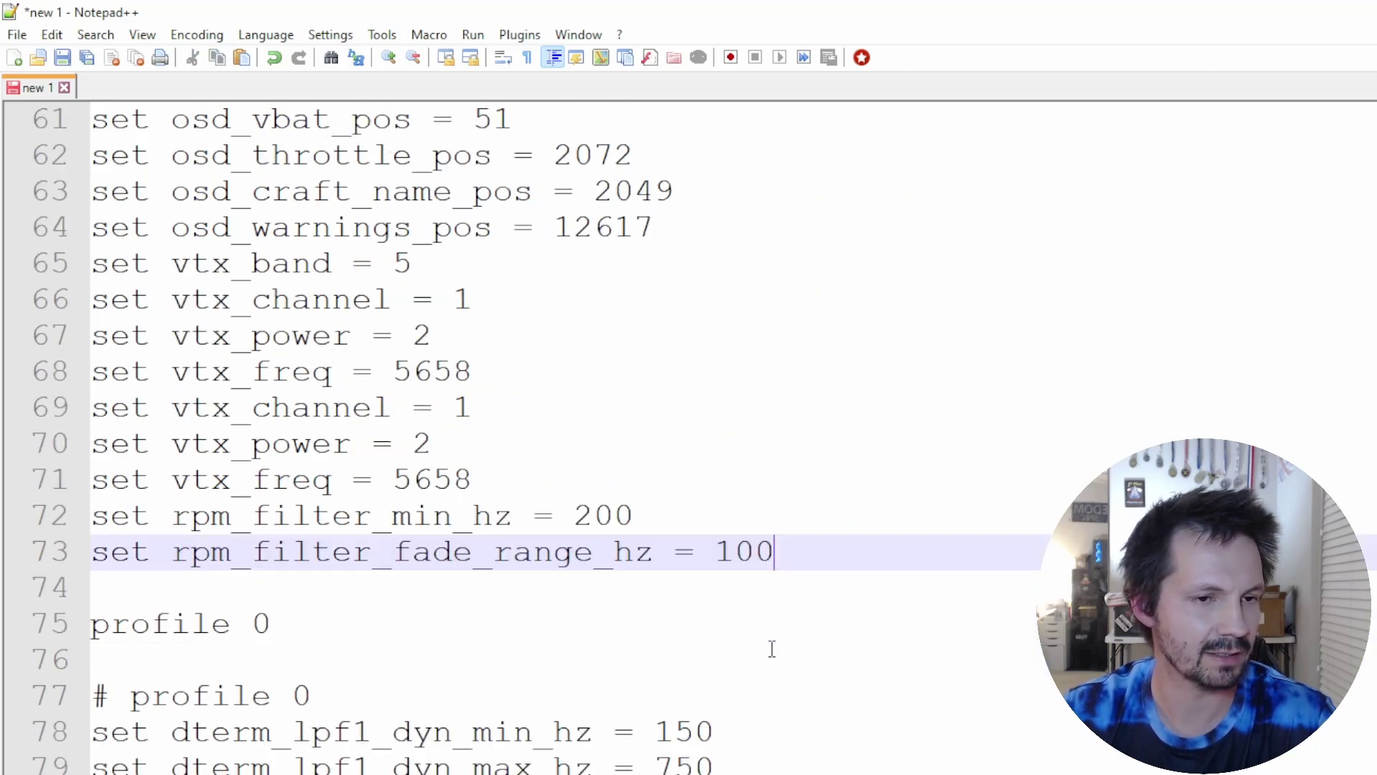
# Examine the profile 0 D-term filter, throttle boost and pitch, roll and yaw PID gain lines
pyautogui.scroll(-2, 540, 553)
pyautogui.moveTo(391, 566); pyautogui.dragTo(779, 603)
pyautogui.scroll(-3, 636, 682)
pyautogui.scroll(-1, 631, 677)
pyautogui.click(789, 605)
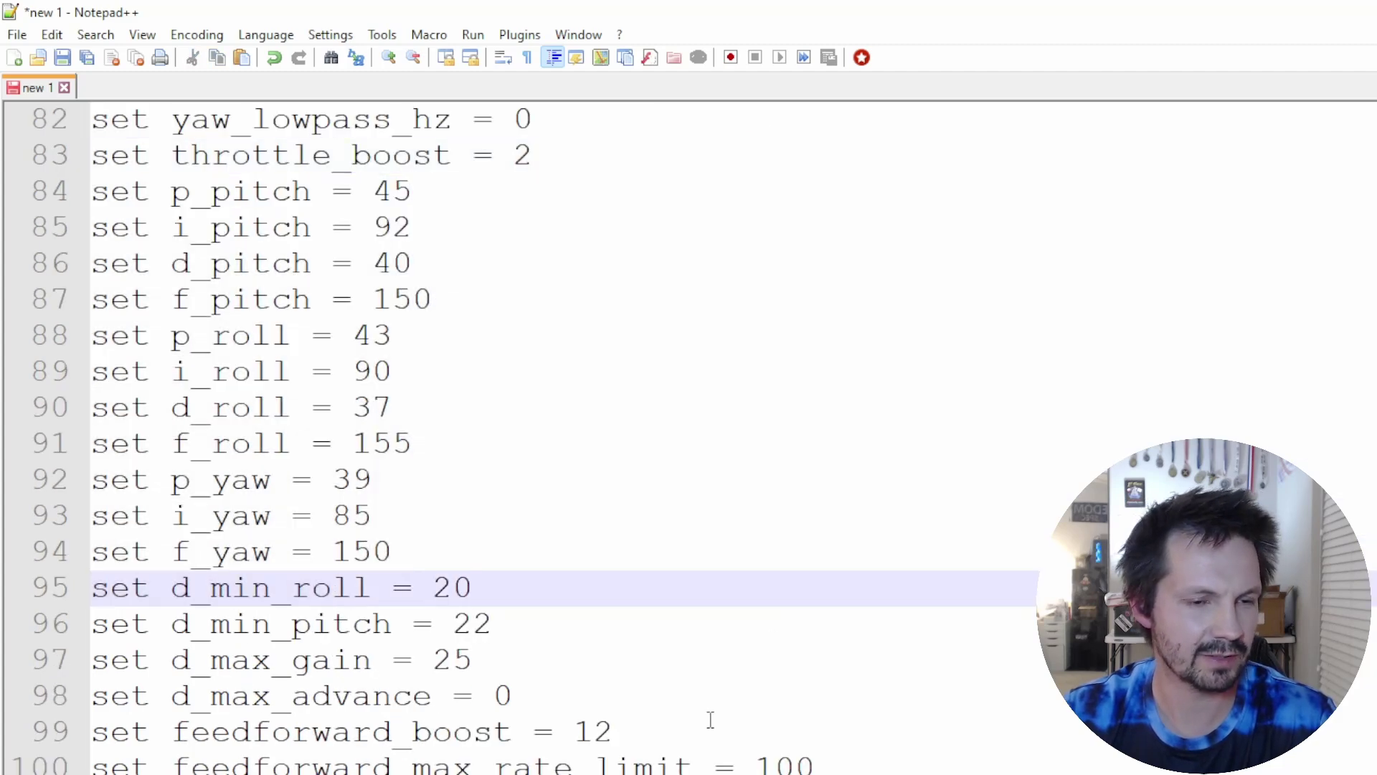
# Review the remaining profile 0 lines covering D-min, D-max, feedforward and simplified tuning modes, highlighting them
pyautogui.scroll(-4, 646, 700)
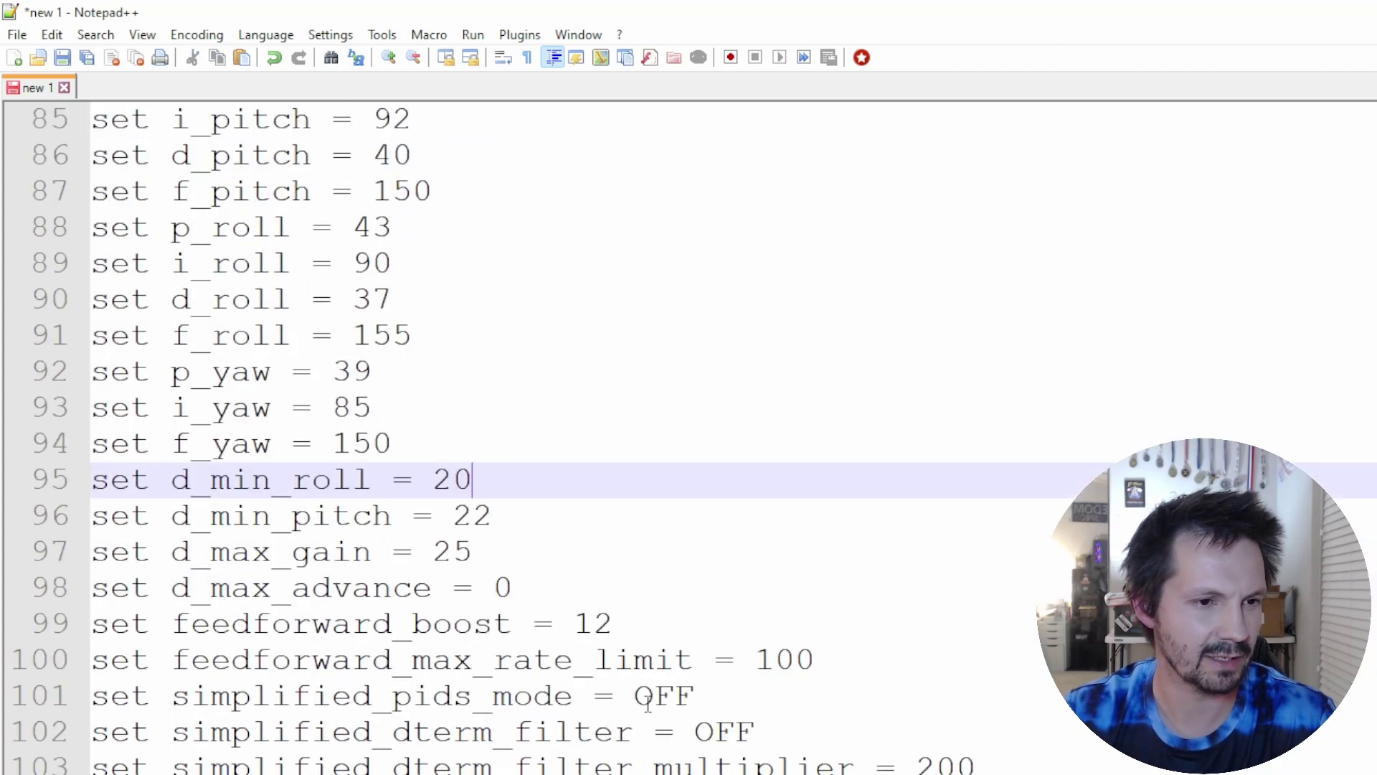
pyautogui.moveTo(40, 762); pyautogui.dragTo(39, 536)
pyautogui.click(677, 639)
pyautogui.hotkey('shift', 'Home')
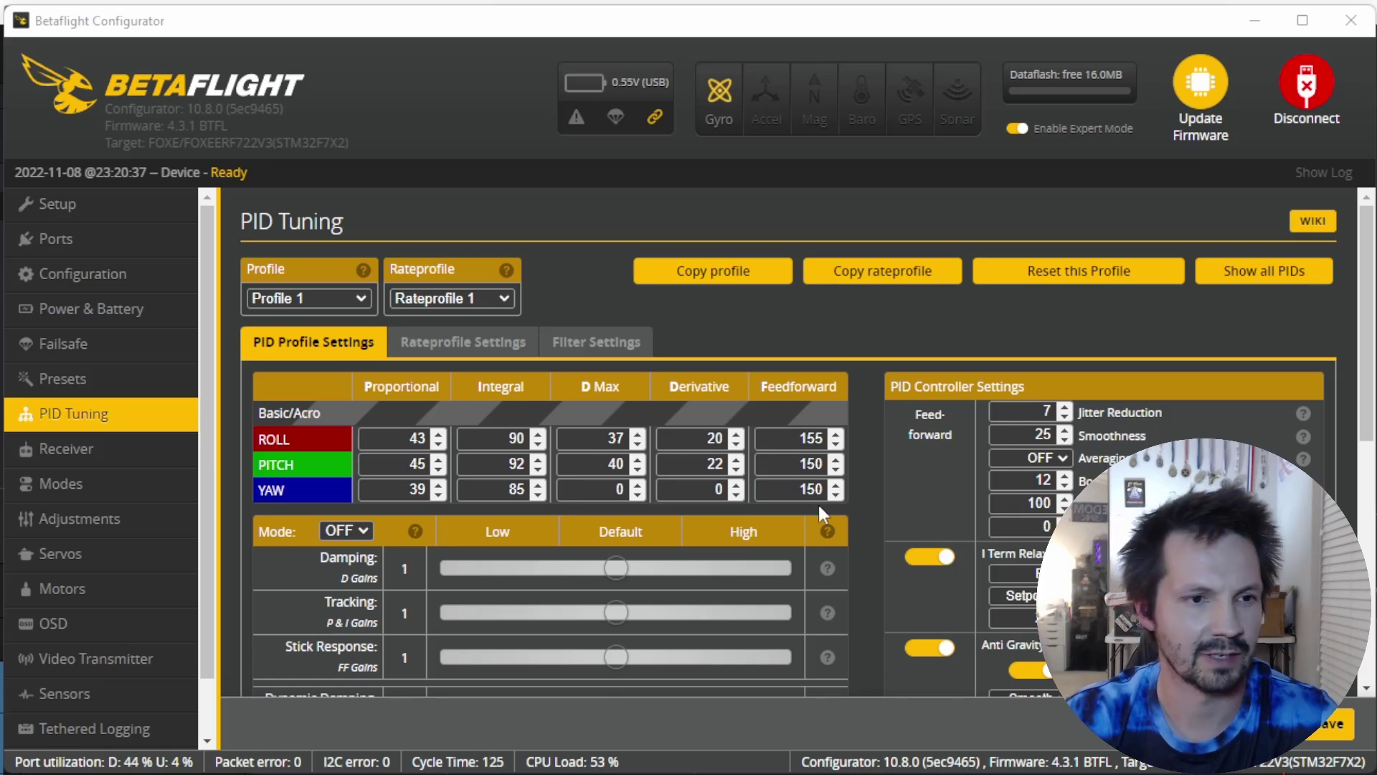
# In Betaflight Configurator, review the PID profile settings of Profile 1 and highlight the Anti Gravity gain value
pyautogui.scroll(-3, 1177, 316)
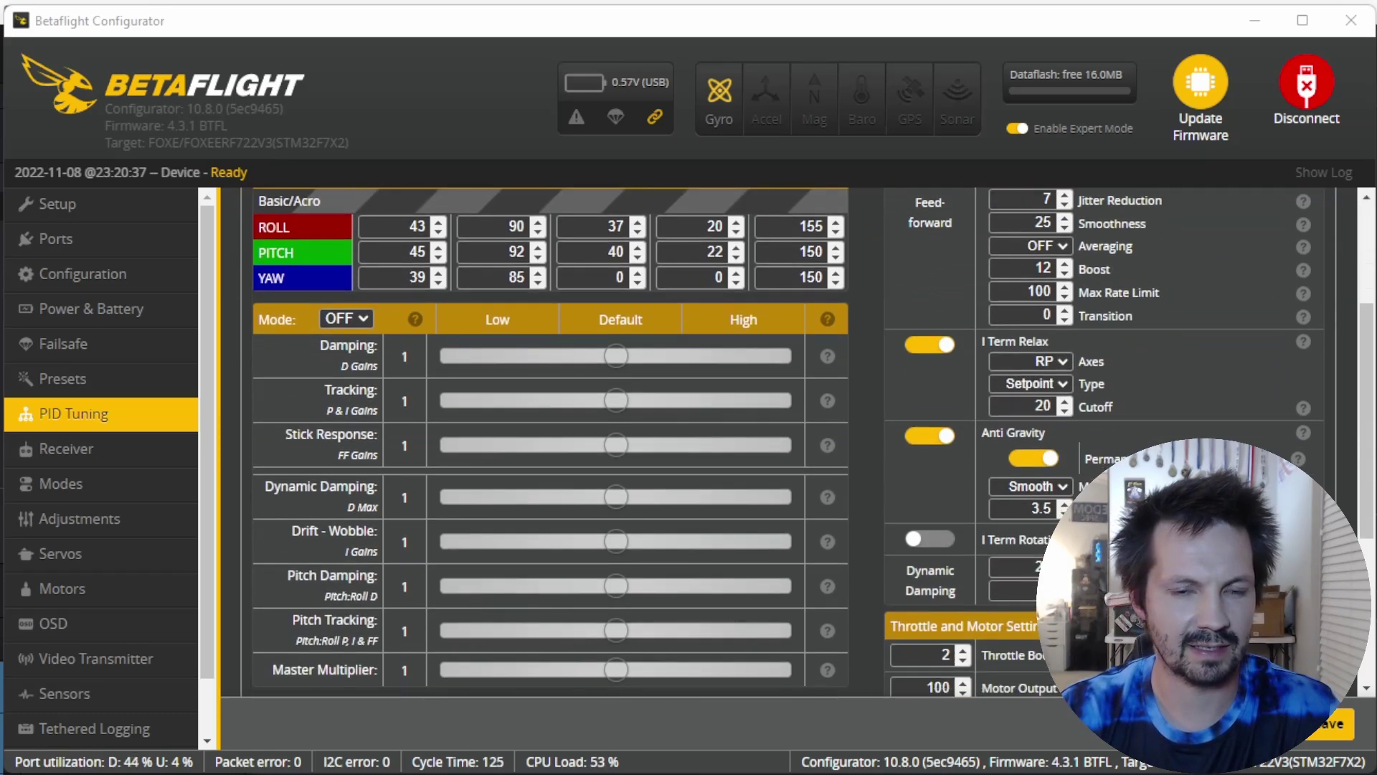
pyautogui.scroll(-3, 1146, 350)
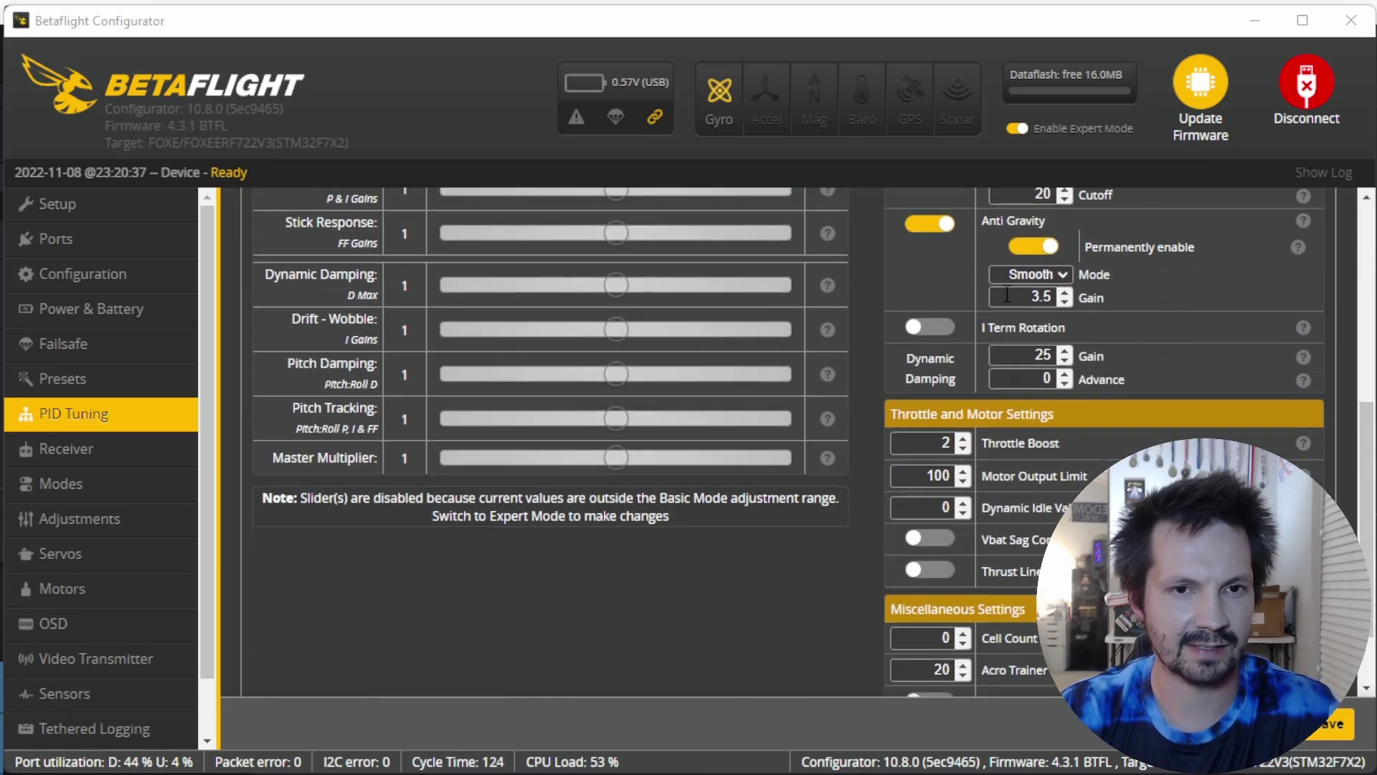
pyautogui.moveTo(1007, 295); pyautogui.dragTo(1082, 287)
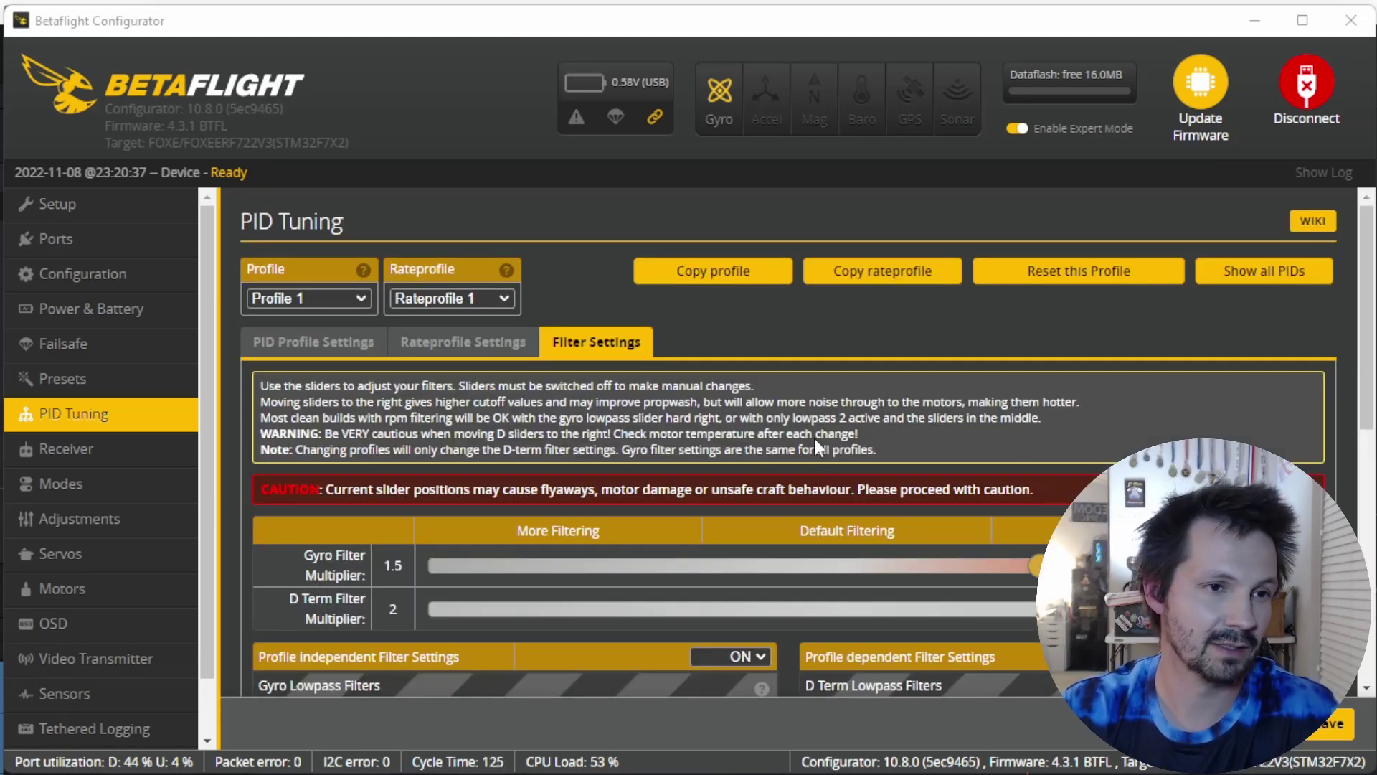
# Examine the gyro and D-term filter settings of Profile 1 and highlight the Gyro RPM Filter minimum frequency value
pyautogui.scroll(-5, 759, 423)
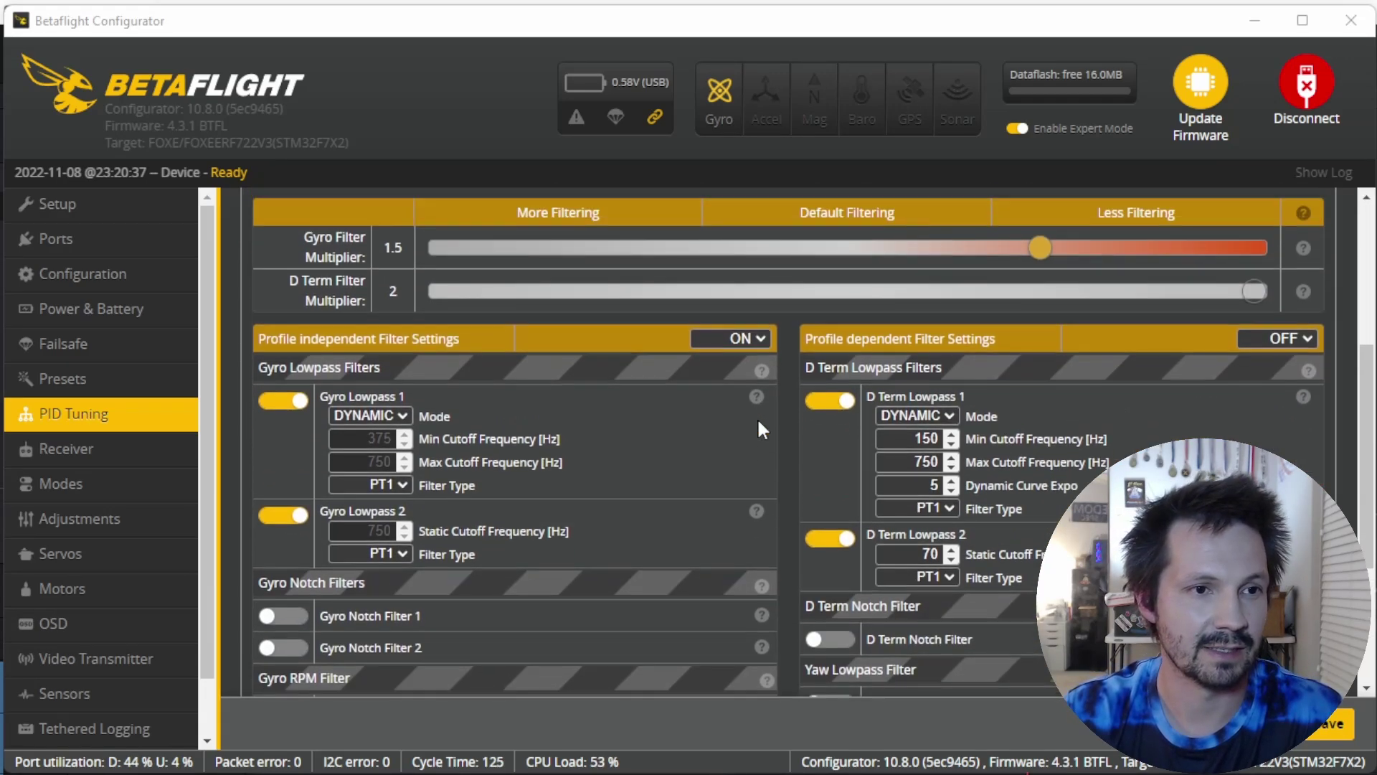
pyautogui.scroll(2, 756, 429)
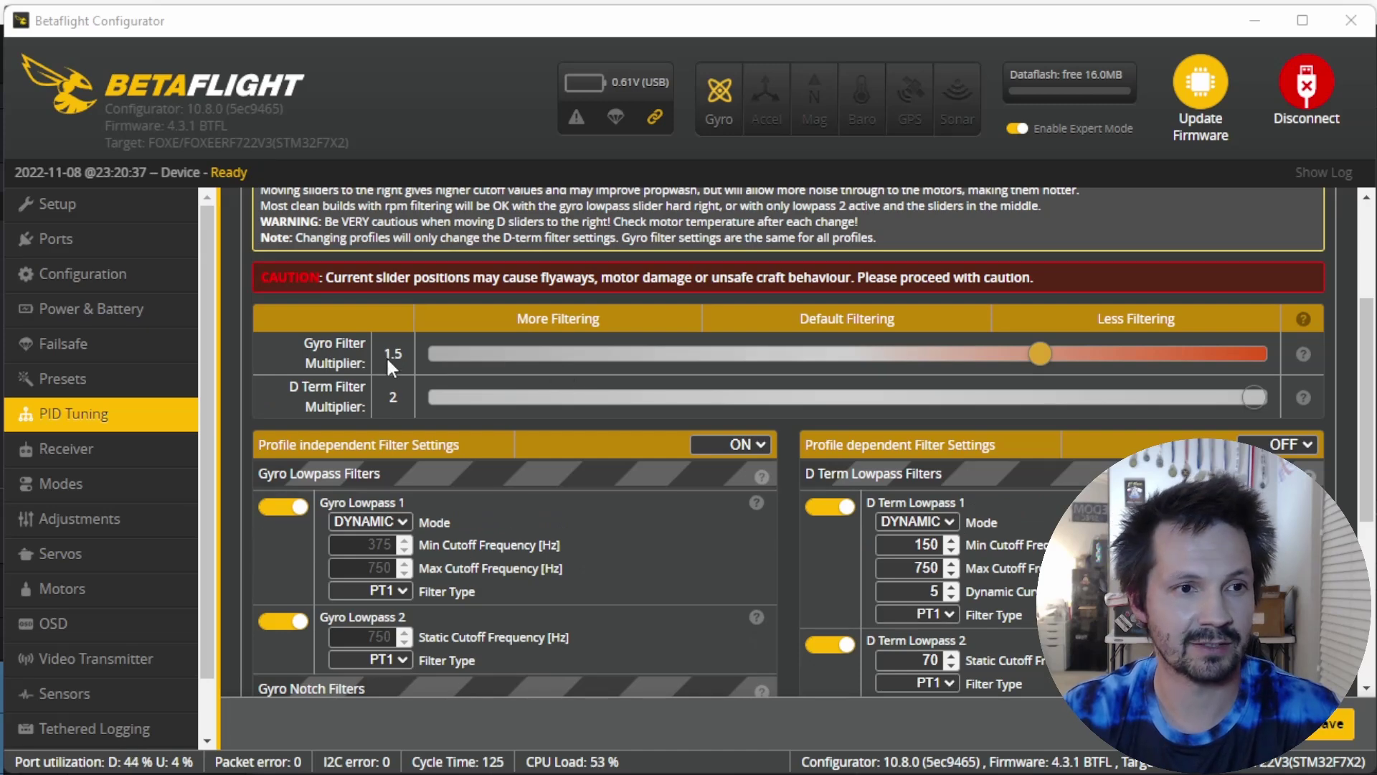
pyautogui.scroll(-2, 734, 408)
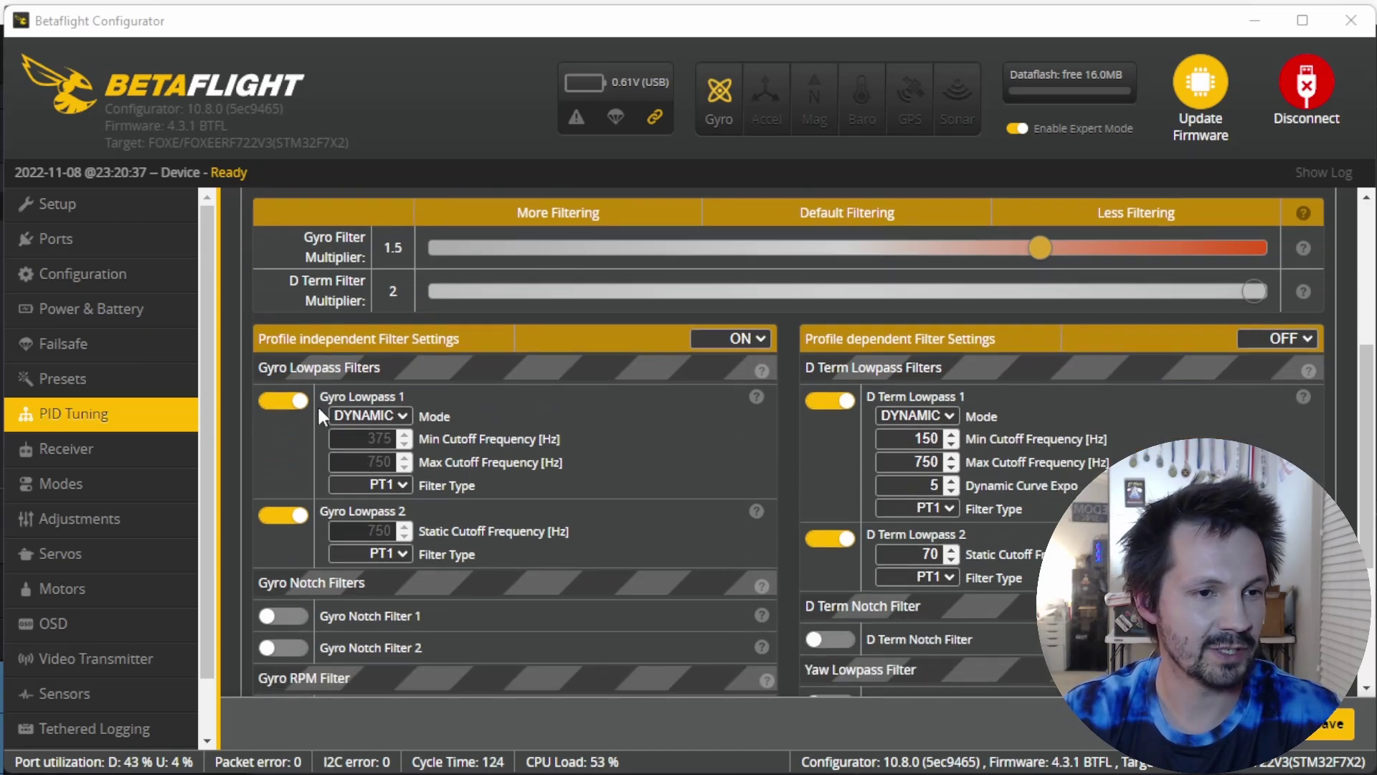
pyautogui.scroll(-2, 388, 501)
pyautogui.scroll(3, 638, 398)
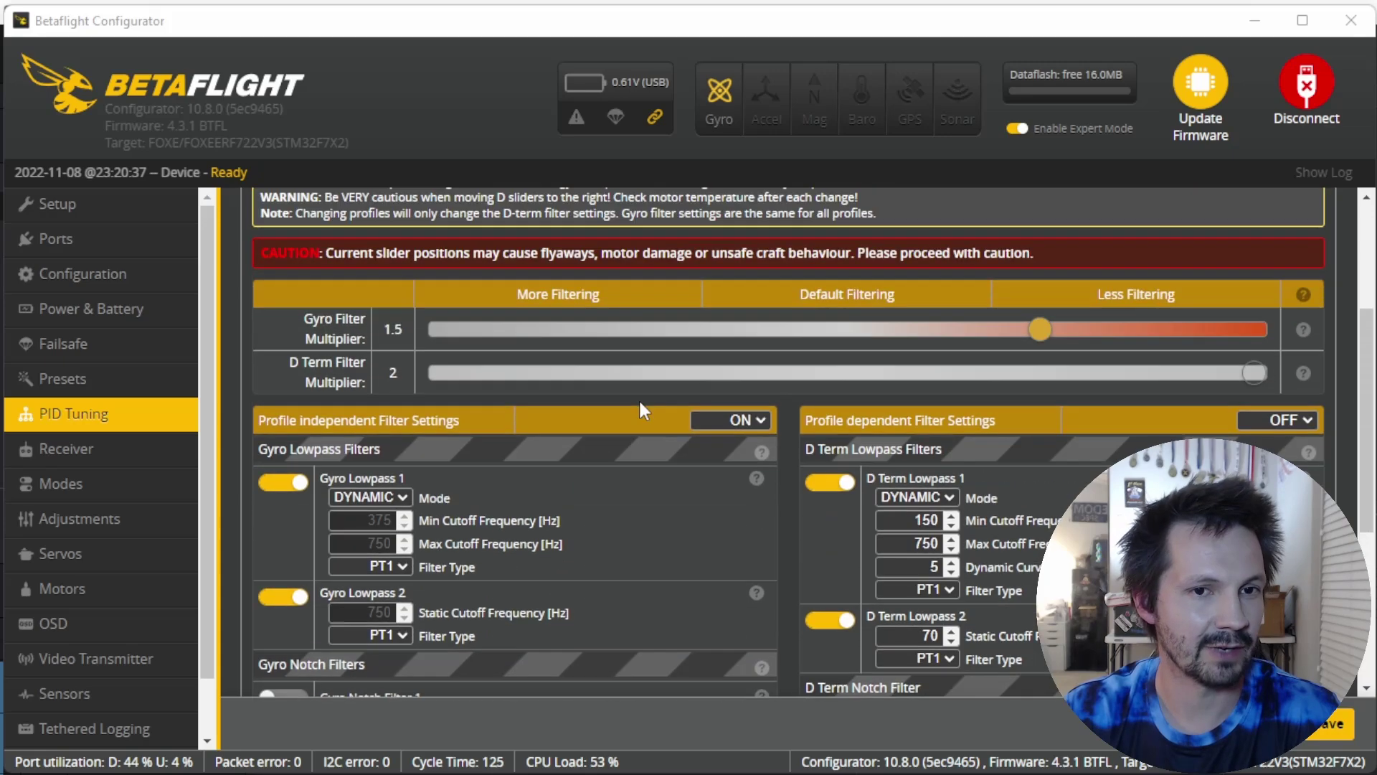
pyautogui.scroll(-6, 638, 398)
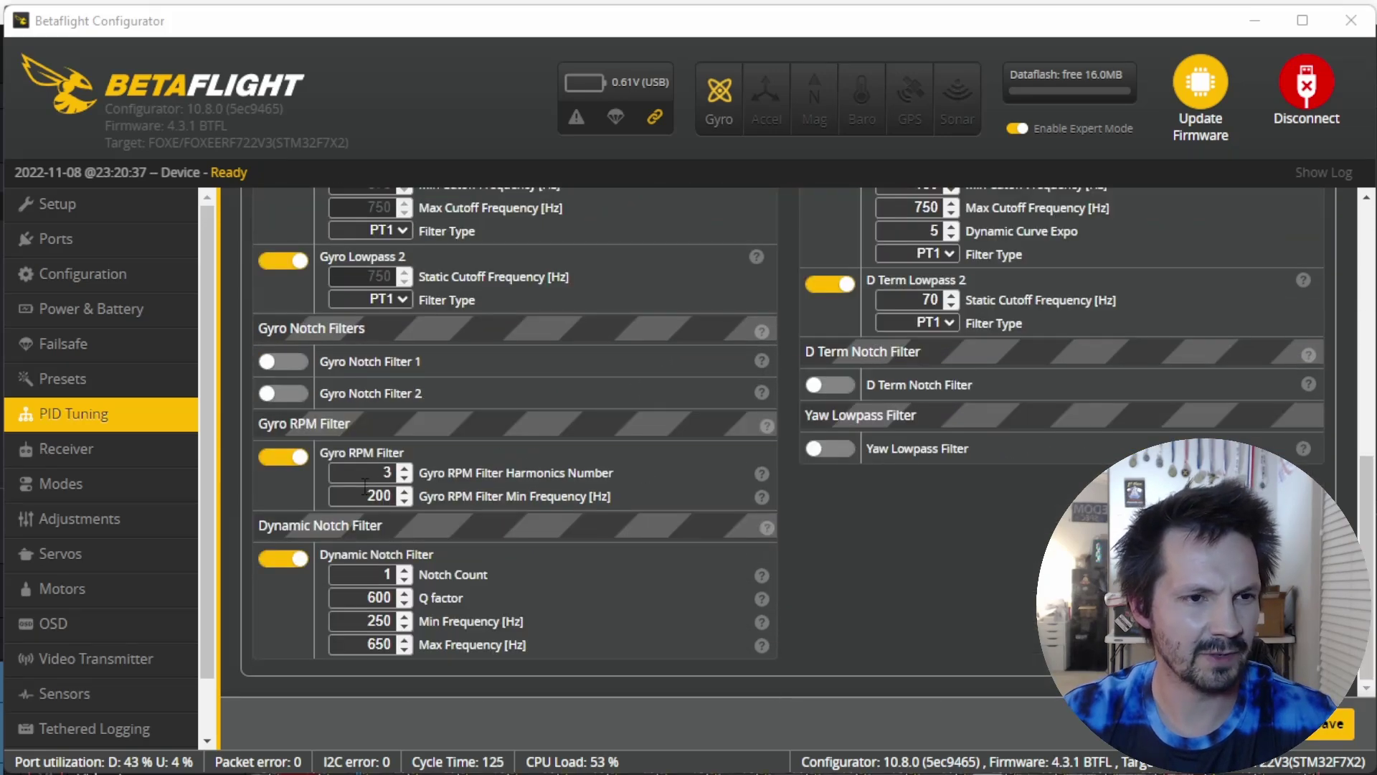
pyautogui.moveTo(363, 496); pyautogui.dragTo(417, 495)
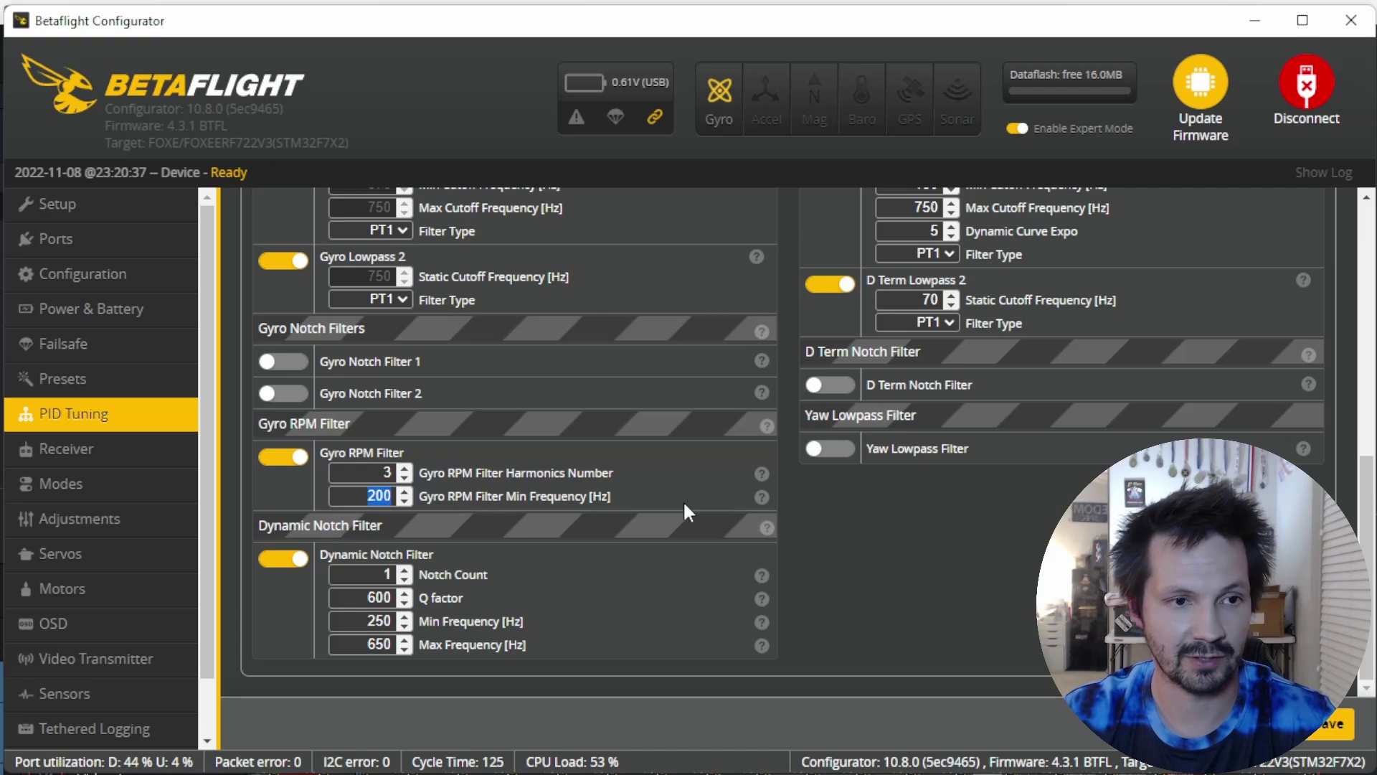
# Examine the Gyro RPM Filter and Dynamic Notch Filter minimum frequency values, highlighting each of them
pyautogui.click(367, 497)
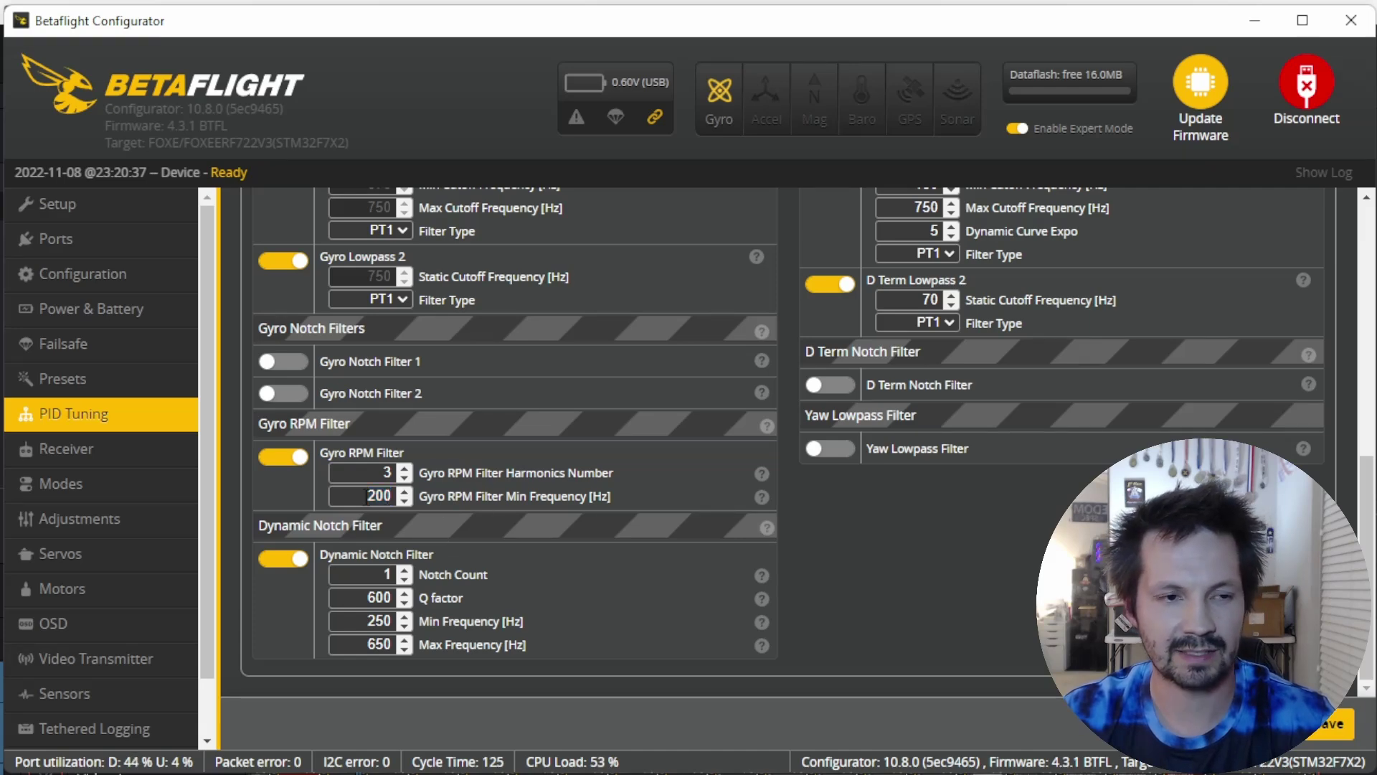
pyautogui.moveTo(367, 497); pyautogui.dragTo(393, 496)
pyautogui.click(832, 618)
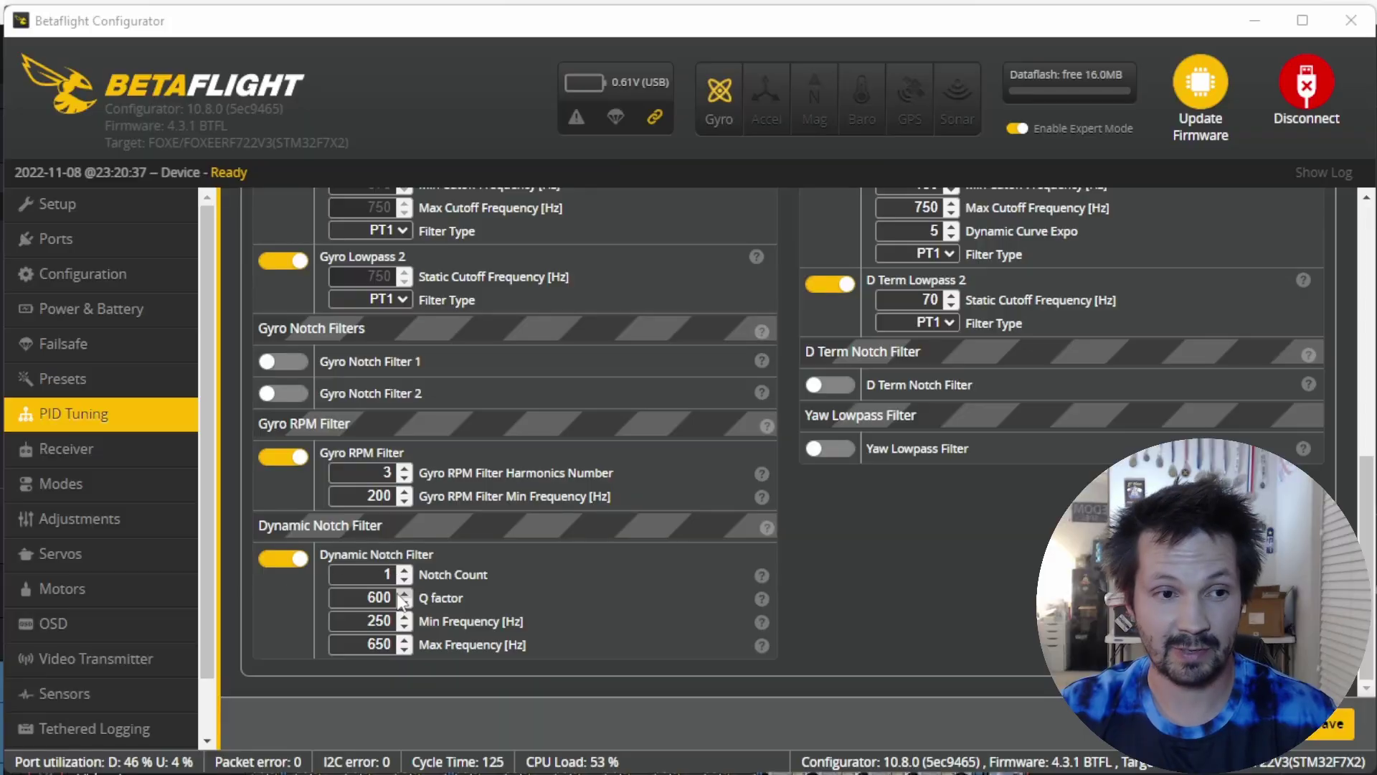
pyautogui.doubleClick(356, 621)
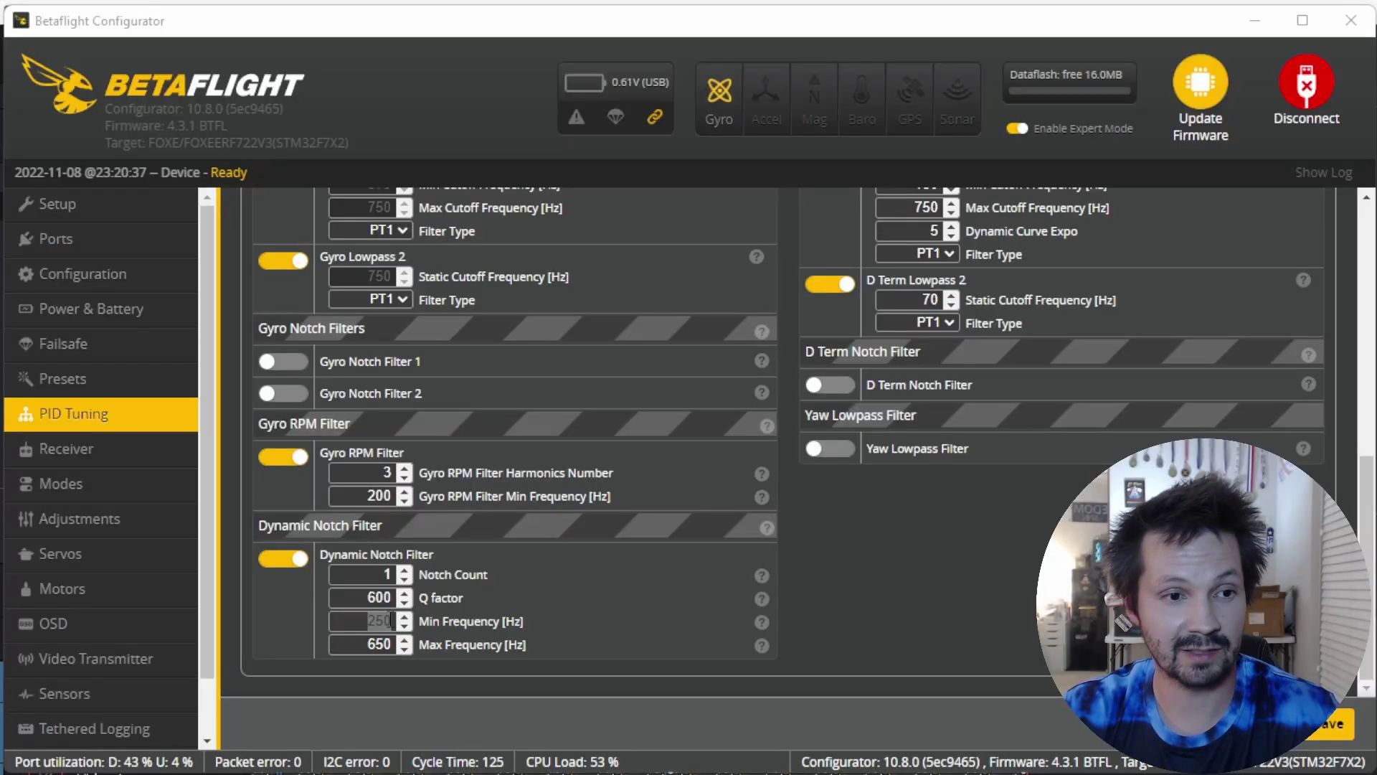
pyautogui.doubleClick(379, 621)
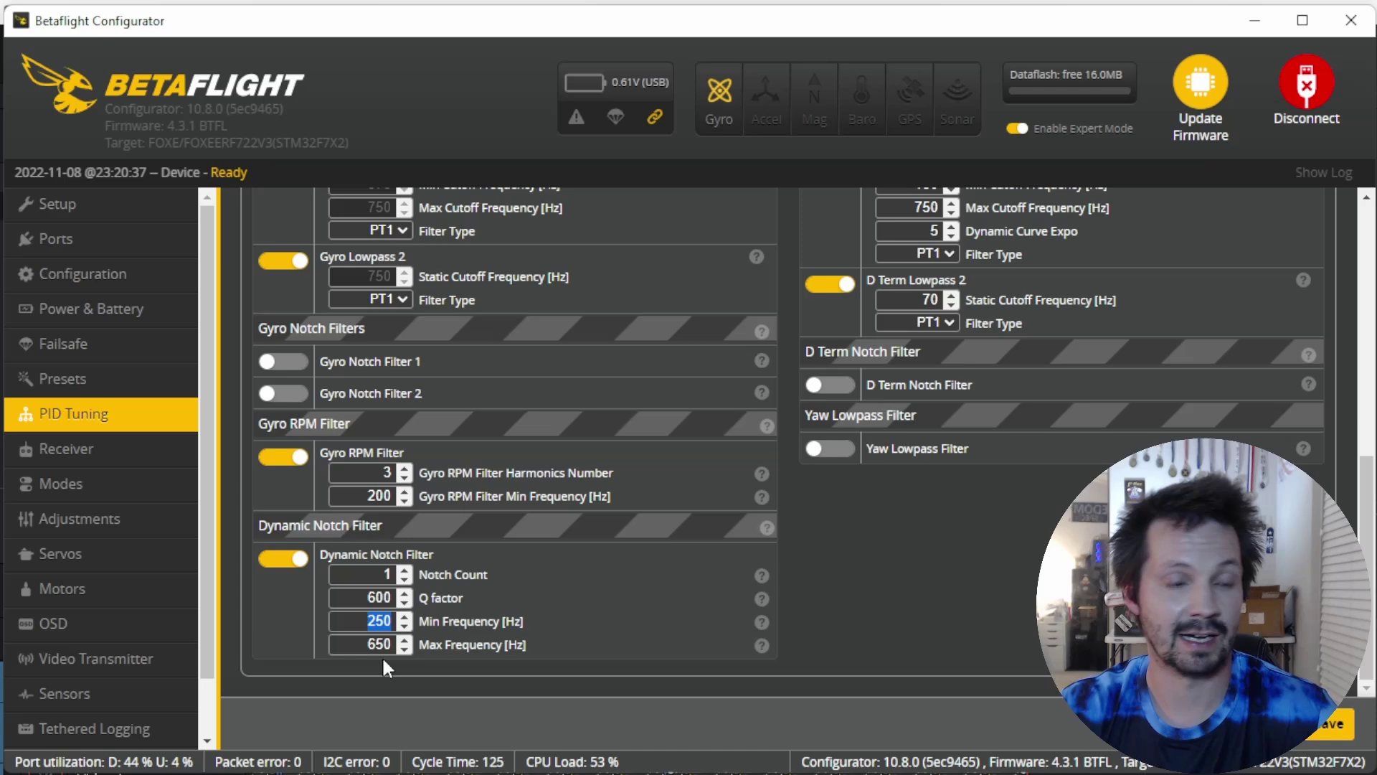
pyautogui.click(375, 621)
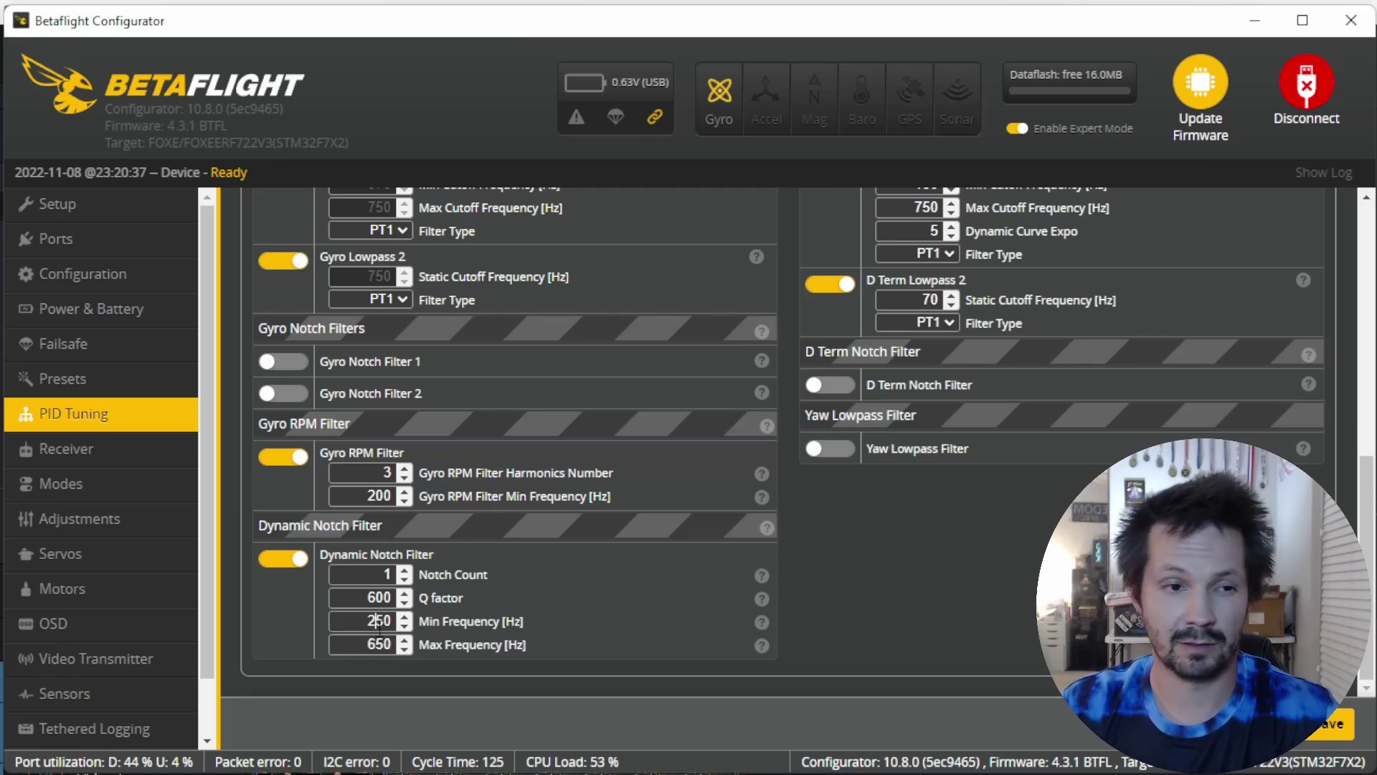
pyautogui.doubleClick(376, 622)
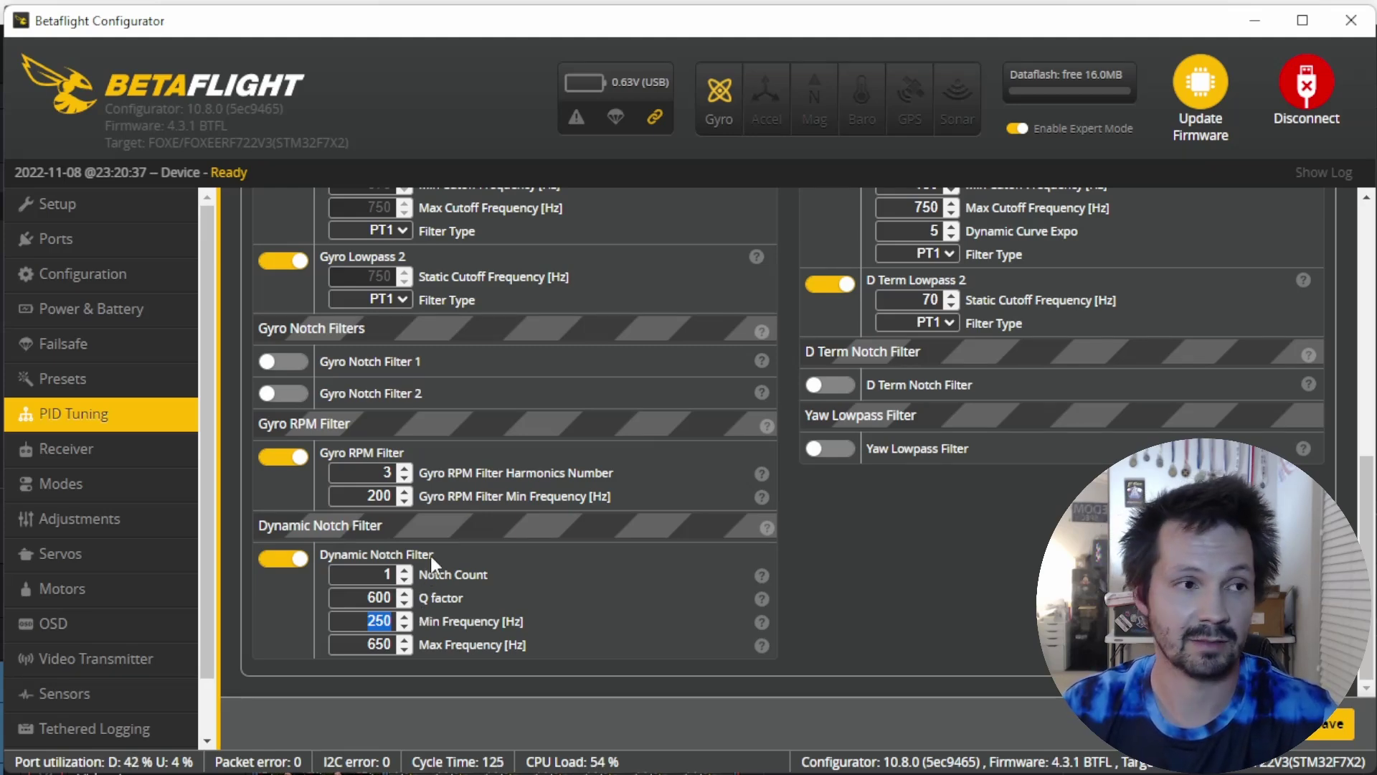
pyautogui.click(472, 626)
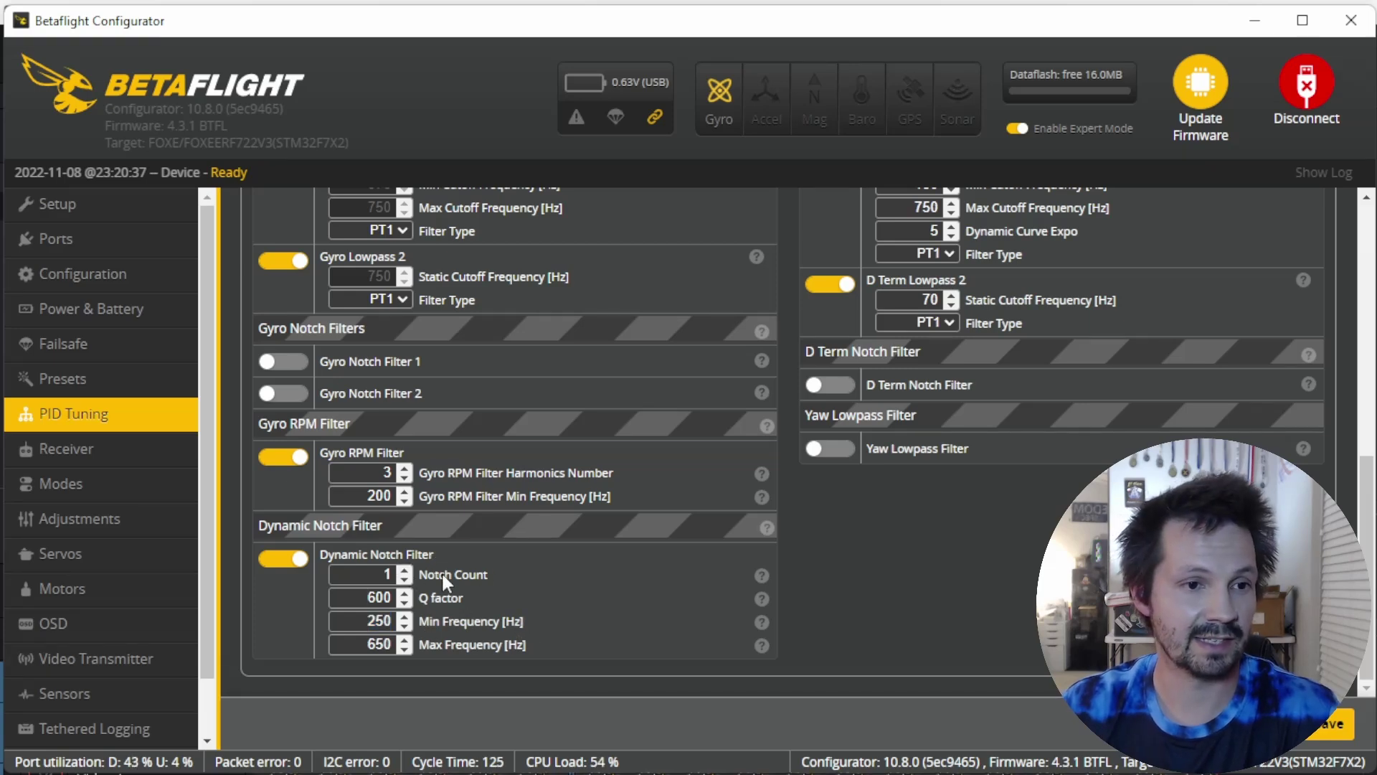
# Raise the dynamic notch count to 2 and review the gyro and D-term lowpass filter settings
pyautogui.click(410, 565)
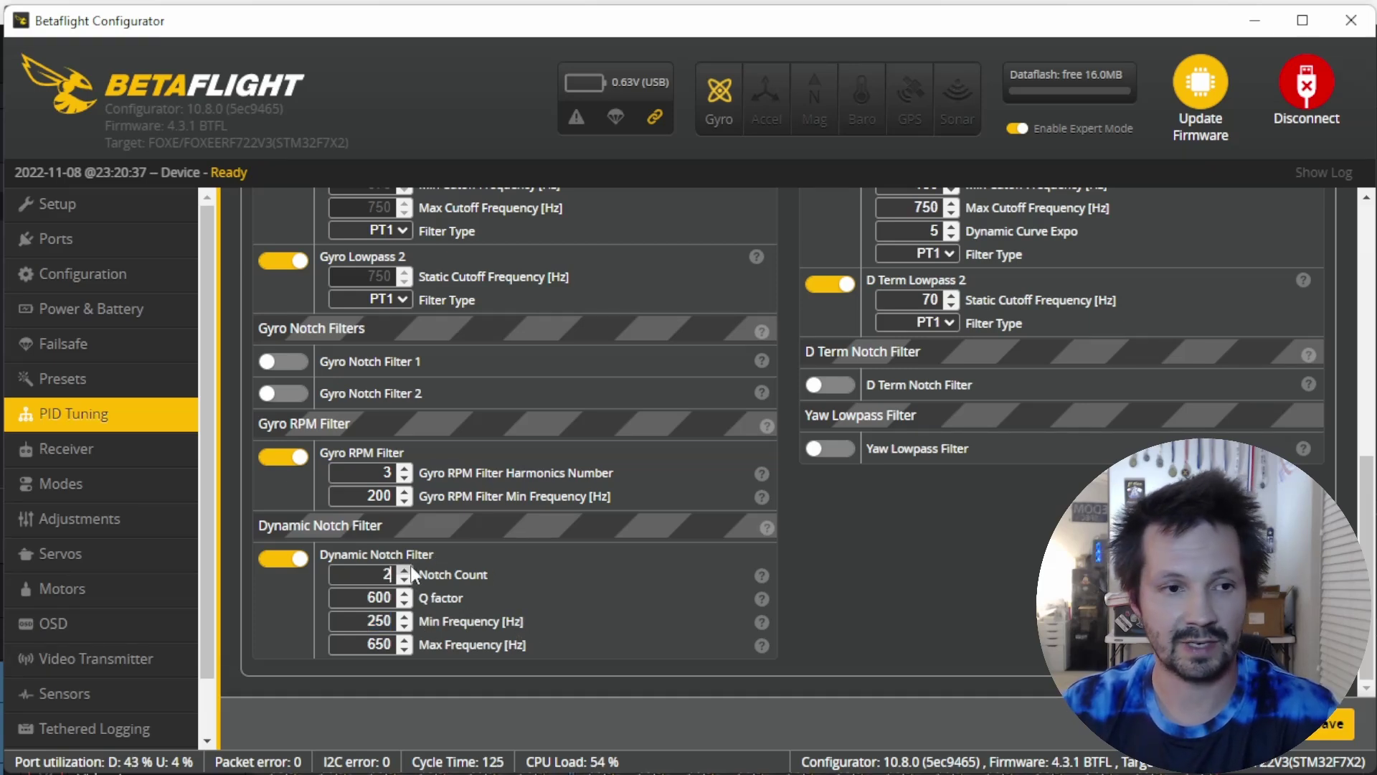
pyautogui.scroll(4, 411, 565)
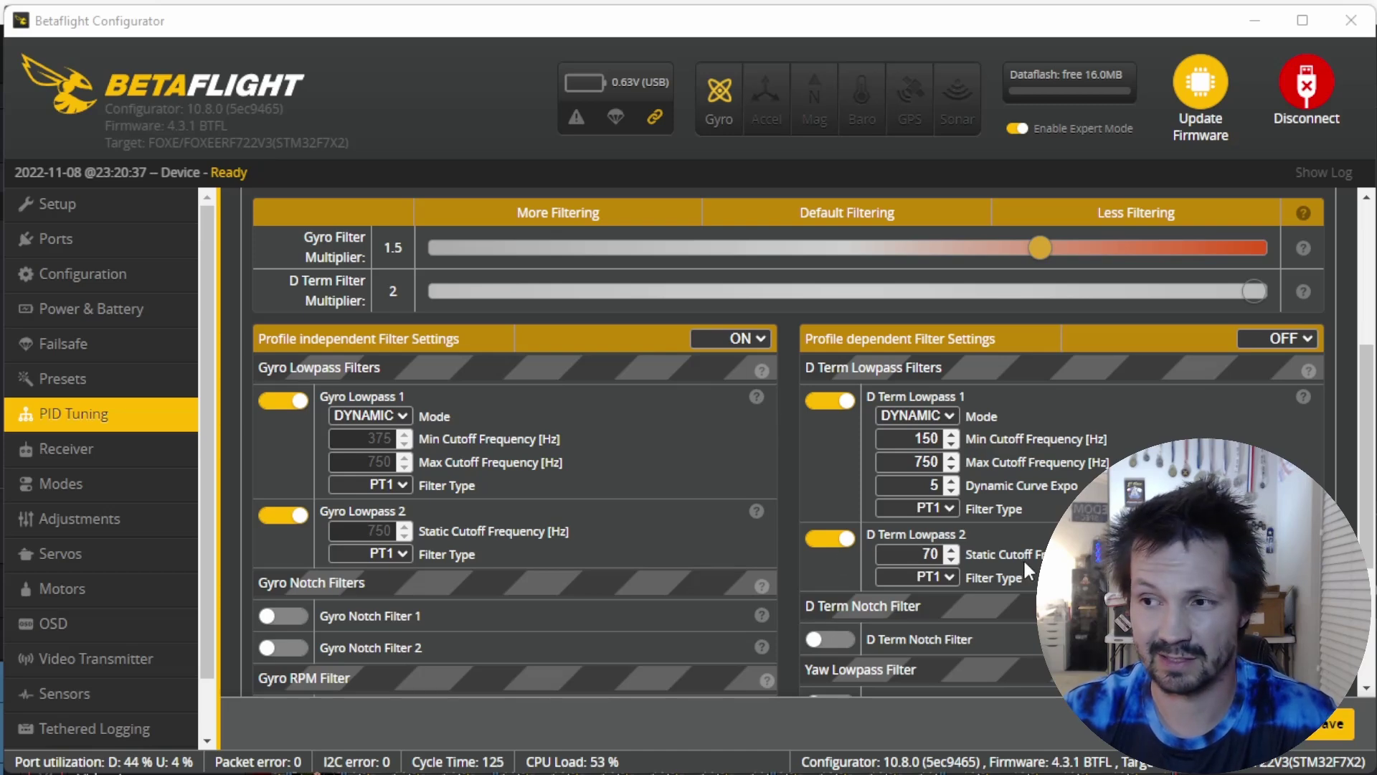
pyautogui.scroll(-2, 813, 582)
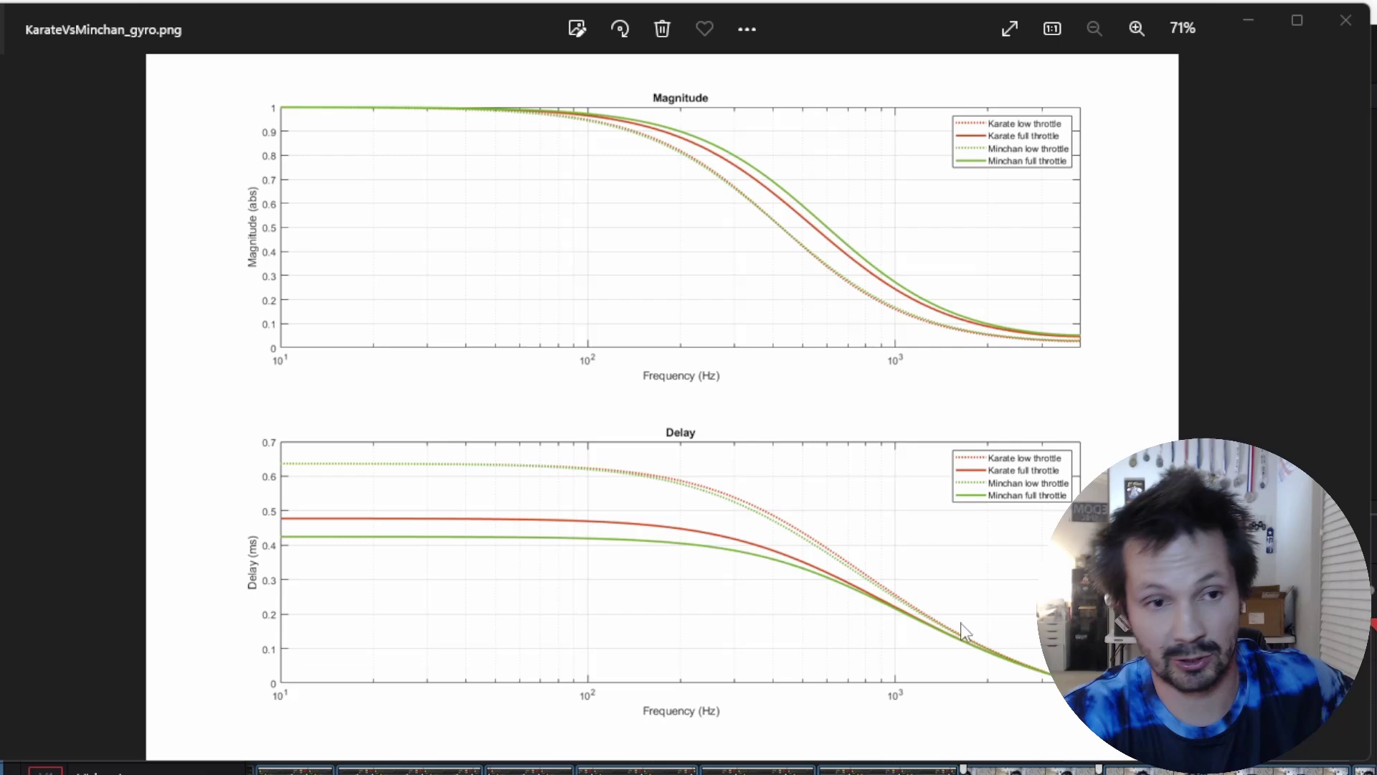
# Compare the Karate and MinChan filter curves and gyro noise spectra, circling the pitch noise near 200 Hz and clearing the mark
pyautogui.scroll(1, 661, 157)
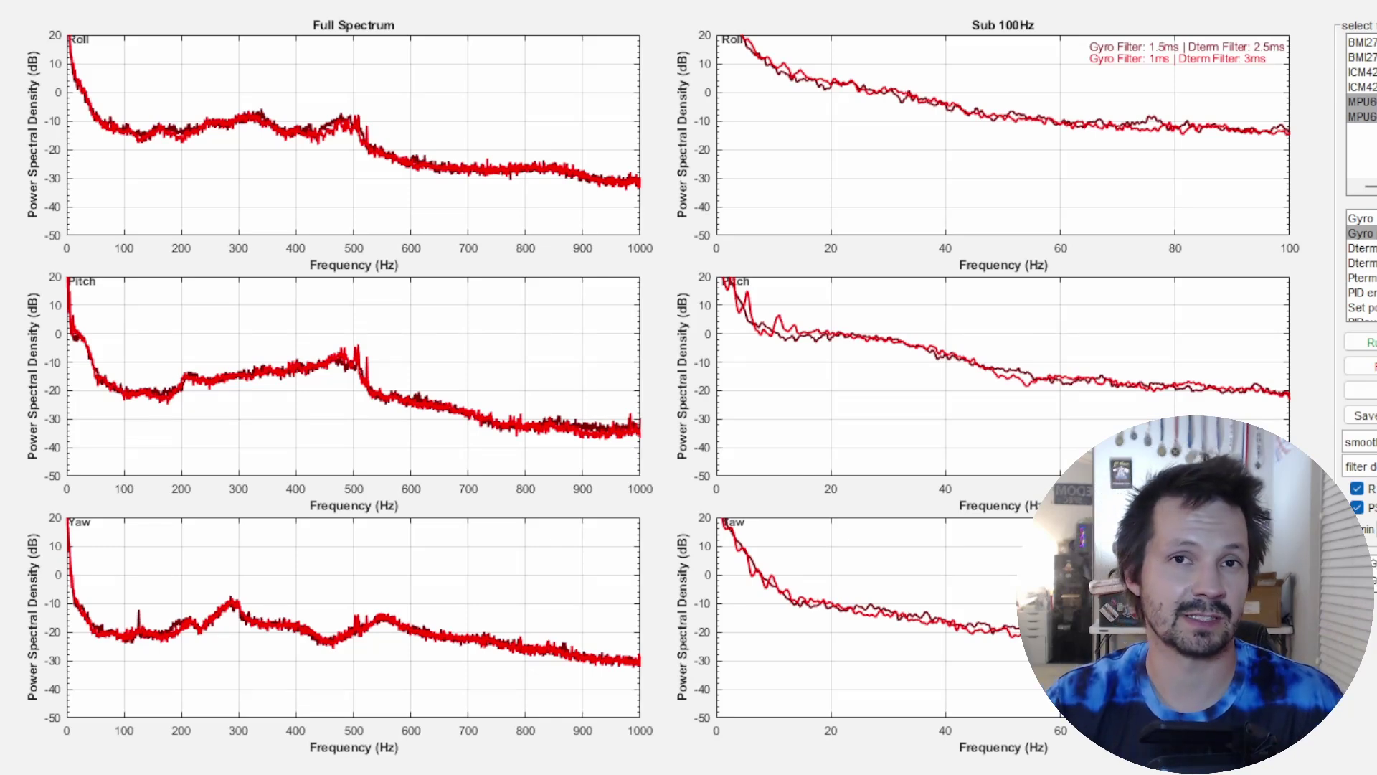
pyautogui.press('Up')
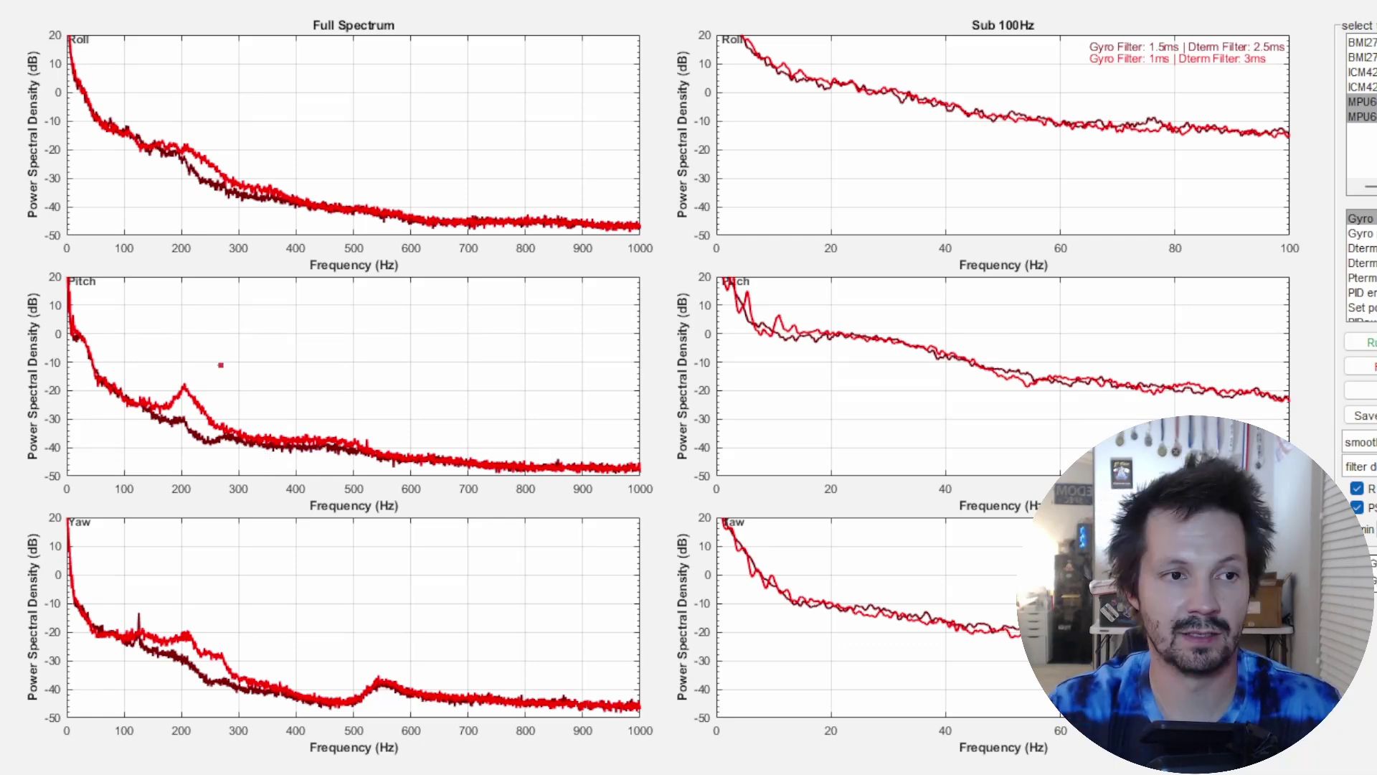
pyautogui.moveTo(192, 352)
pyautogui.mouseDown()
pyautogui.moveTo(161, 353)
pyautogui.moveTo(145, 451)
pyautogui.moveTo(228, 402)
pyautogui.moveTo(198, 351)
pyautogui.mouseUp()
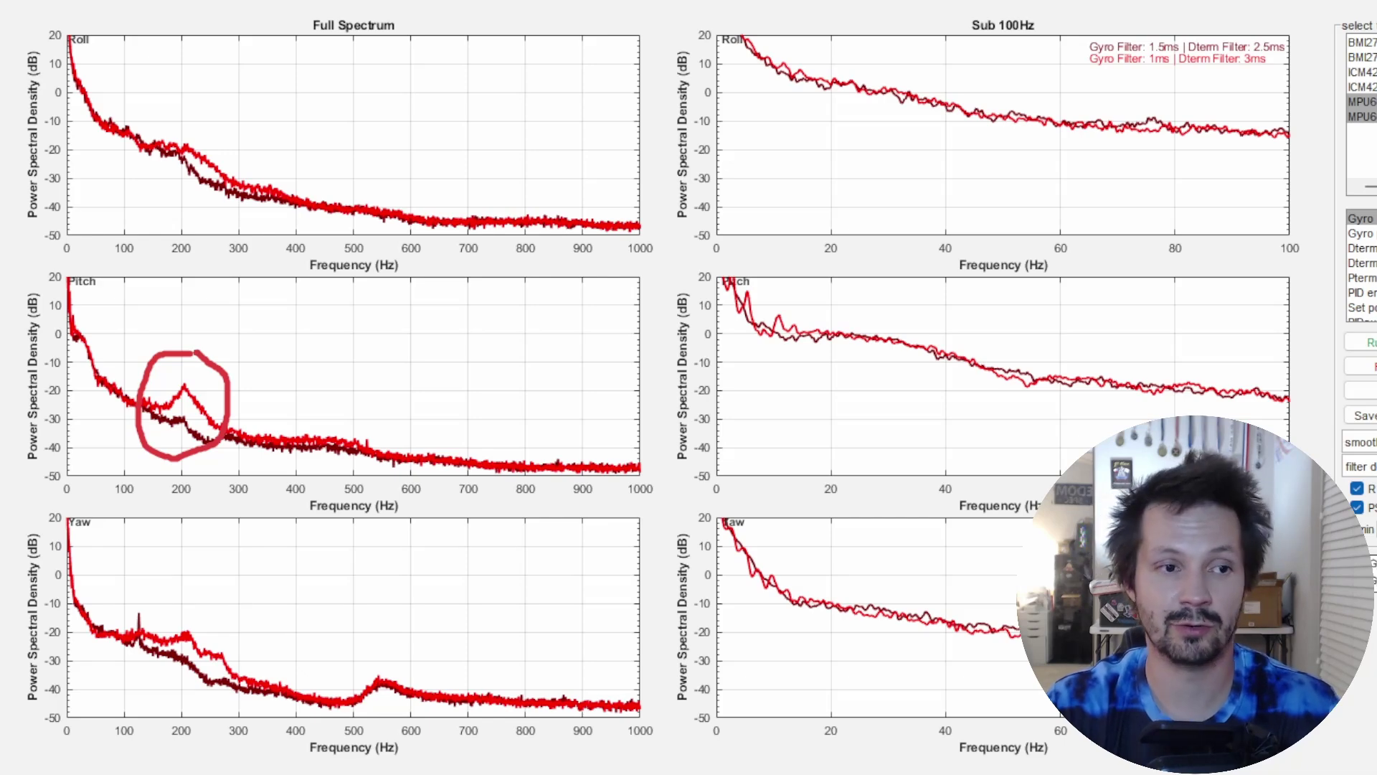
pyautogui.press('Escape')
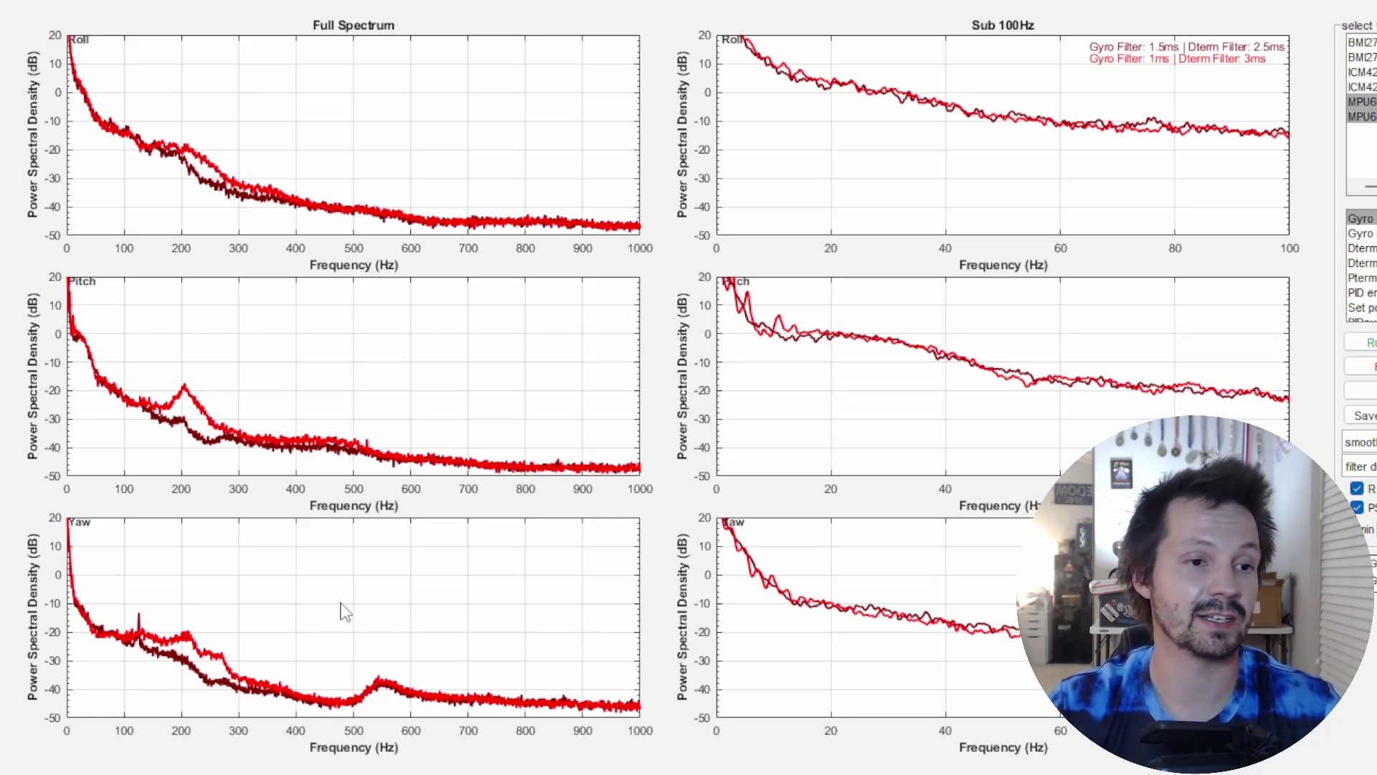
# Compare the gyro and D-term throttle heatmaps, circling each pair and pointing arrows at the Karate and MinChan plots
pyautogui.press('Down')
pyautogui.press('Down')
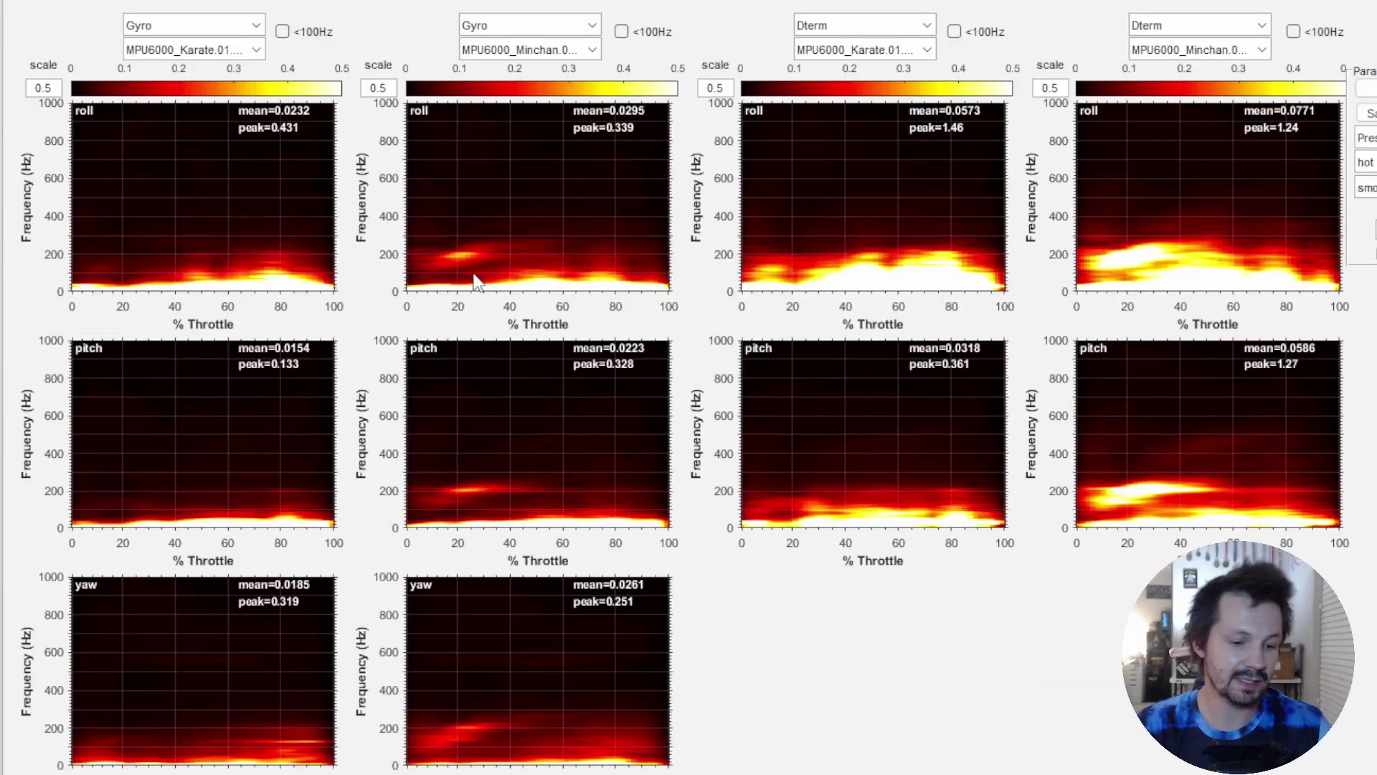
pyautogui.moveTo(252, 103)
pyautogui.mouseDown()
pyautogui.moveTo(553, 631)
pyautogui.moveTo(411, 46)
pyautogui.mouseUp()
pyautogui.moveTo(942, 66)
pyautogui.mouseDown()
pyautogui.moveTo(844, 277)
pyautogui.moveTo(1299, 393)
pyautogui.moveTo(1142, 84)
pyautogui.mouseUp()
pyautogui.moveTo(148, 4); pyautogui.dragTo(161, 261)
pyautogui.moveTo(135, 170); pyautogui.dragTo(226, 154)
pyautogui.moveTo(513, 14)
pyautogui.mouseDown()
pyautogui.moveTo(512, 90)
pyautogui.moveTo(488, 100)
pyautogui.moveTo(570, 118)
pyautogui.mouseUp()
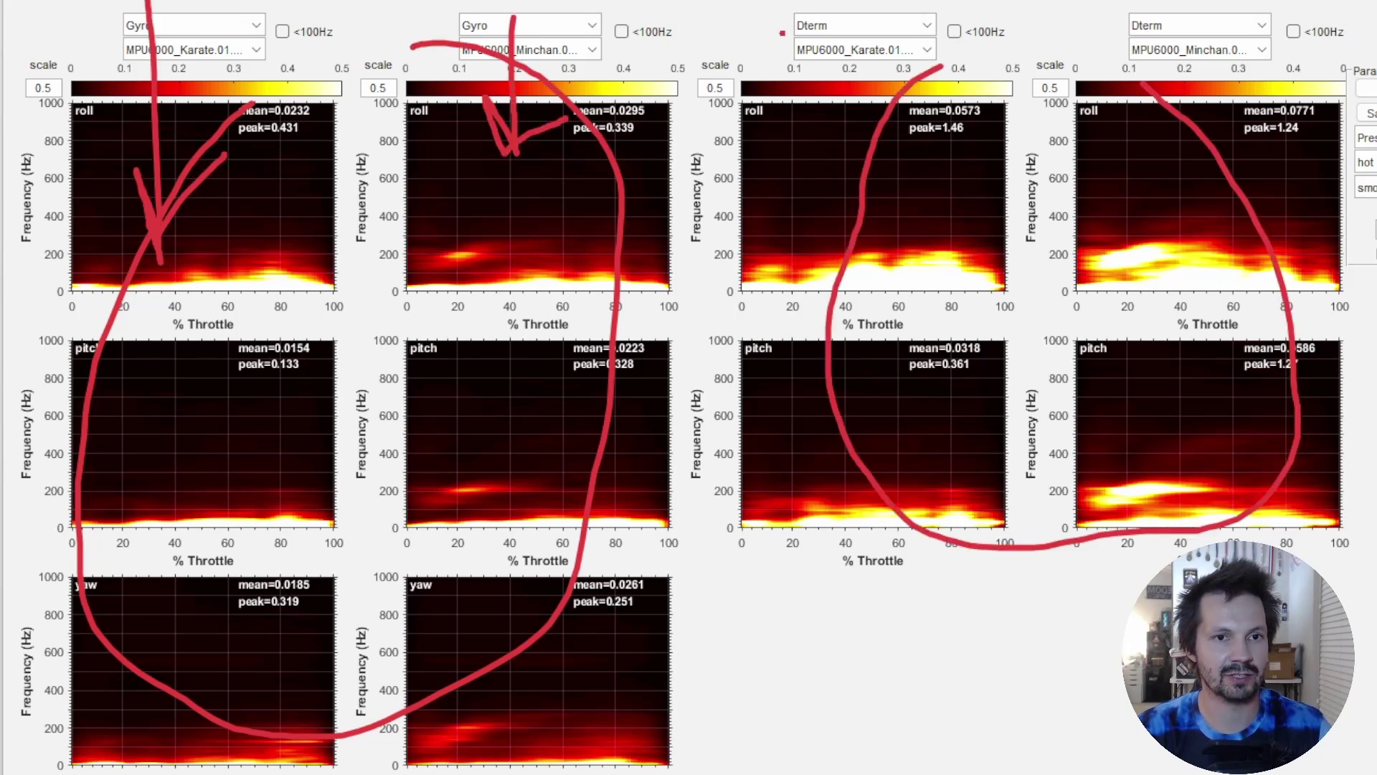
pyautogui.moveTo(831, 3)
pyautogui.mouseDown()
pyautogui.moveTo(843, 163)
pyautogui.moveTo(804, 107)
pyautogui.mouseUp()
pyautogui.moveTo(804, 108); pyautogui.dragTo(835, 154)
pyautogui.moveTo(835, 155); pyautogui.dragTo(888, 95)
pyautogui.moveTo(1139, 22); pyautogui.dragTo(1142, 171)
pyautogui.moveTo(1129, 155)
pyautogui.mouseDown()
pyautogui.moveTo(1110, 100)
pyautogui.moveTo(1180, 118)
pyautogui.mouseUp()
# Clear the annotations and mark the 200 Hz region in the MinChan and Karate gyro pitch heatmaps
pyautogui.press('e')
pyautogui.moveTo(513, 411)
pyautogui.mouseDown()
pyautogui.moveTo(492, 471)
pyautogui.moveTo(510, 461)
pyautogui.mouseUp()
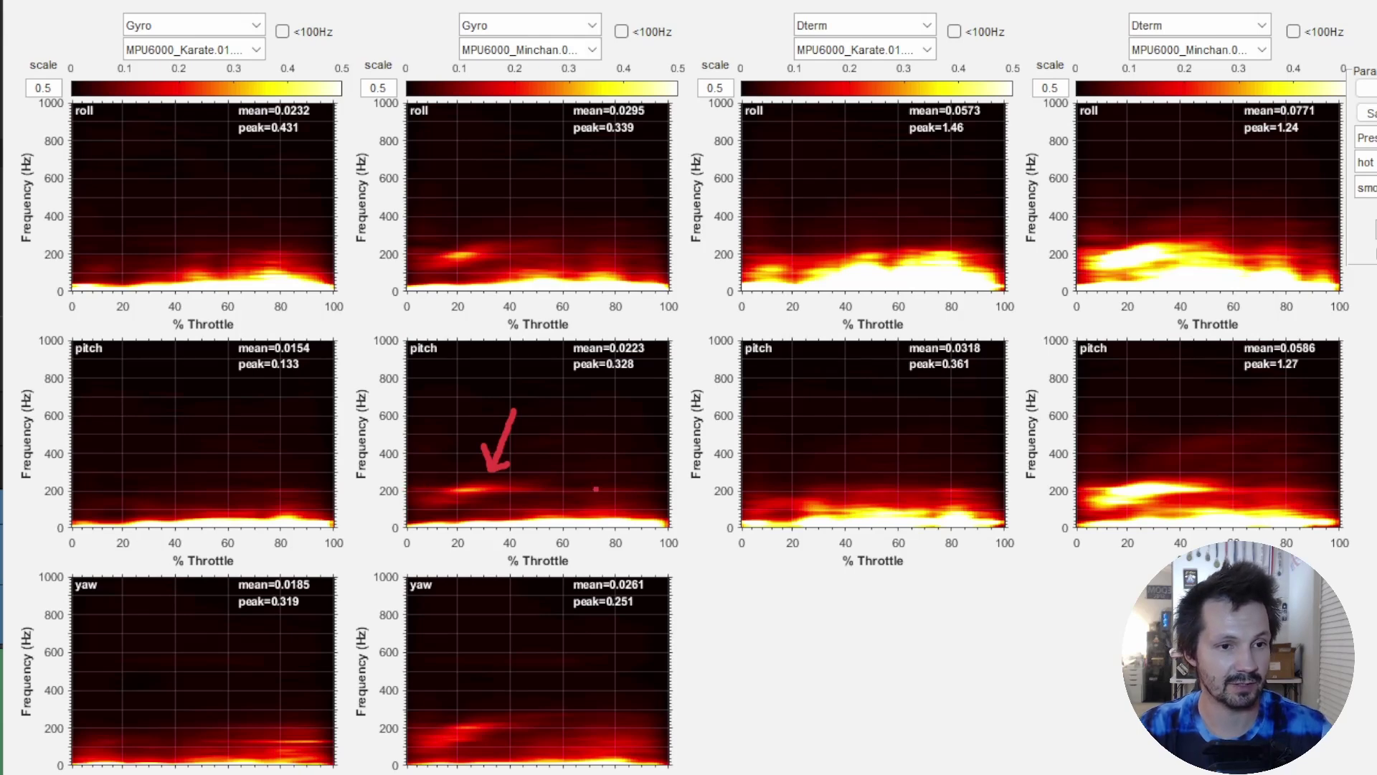
pyautogui.moveTo(151, 462)
pyautogui.mouseDown()
pyautogui.moveTo(93, 463)
pyautogui.moveTo(101, 498)
pyautogui.moveTo(280, 512)
pyautogui.moveTo(191, 454)
pyautogui.moveTo(160, 455)
pyautogui.mouseUp()
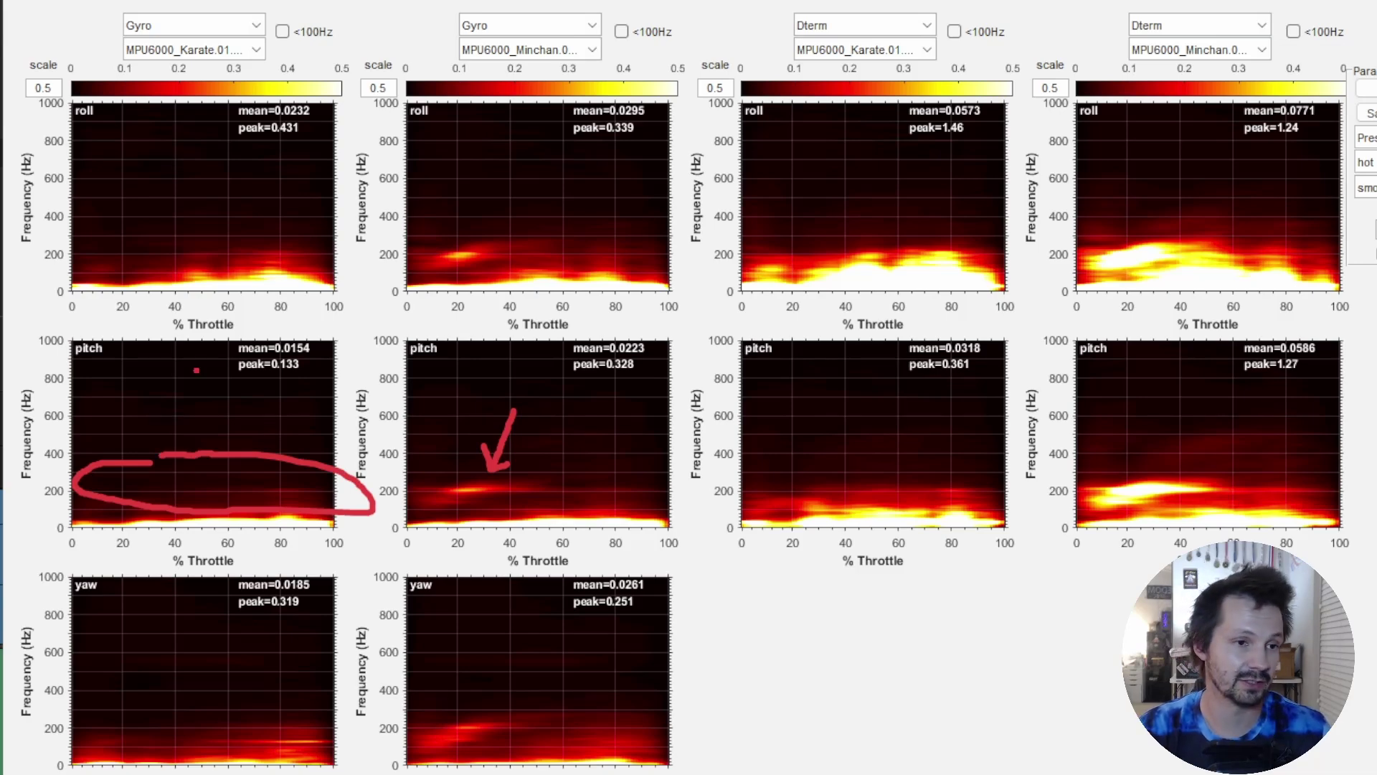
# Switch to Betaflight Configurator and set the Dynamic Notch Filter minimum frequency to 150 Hz and its notch count to 2
pyautogui.hotkey('alt', 'Tab')
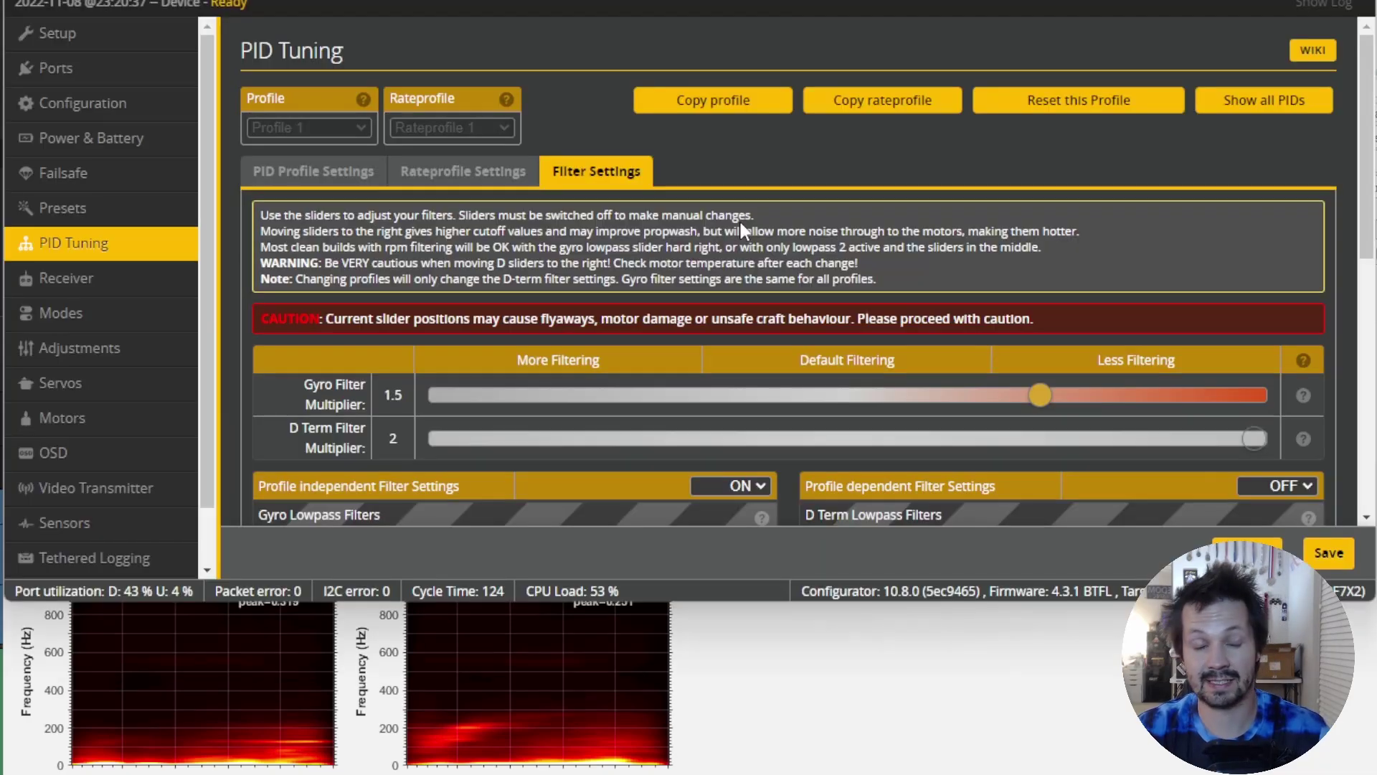
pyautogui.hotkey('ctrl', '+')
pyautogui.scroll(-3, 741, 228)
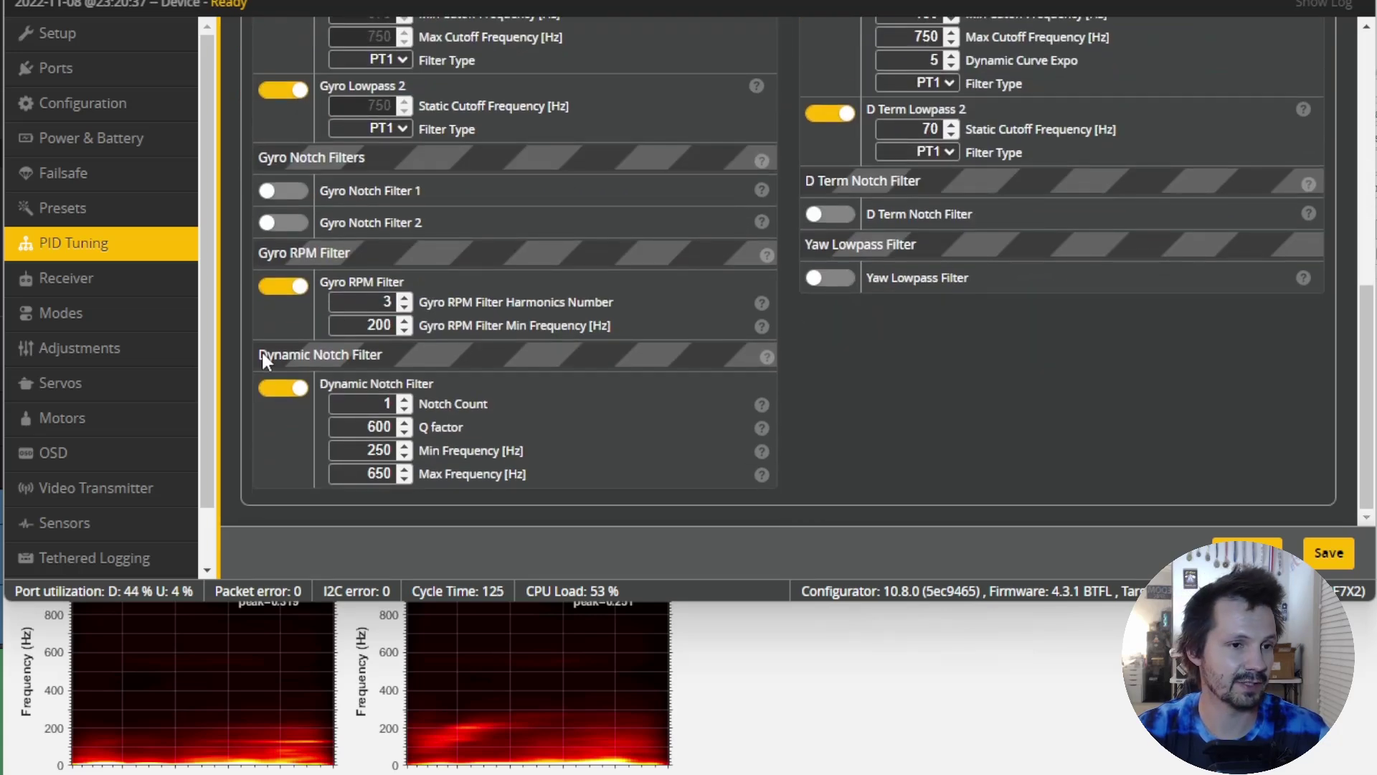
pyautogui.doubleClick(380, 450)
pyautogui.write('150')
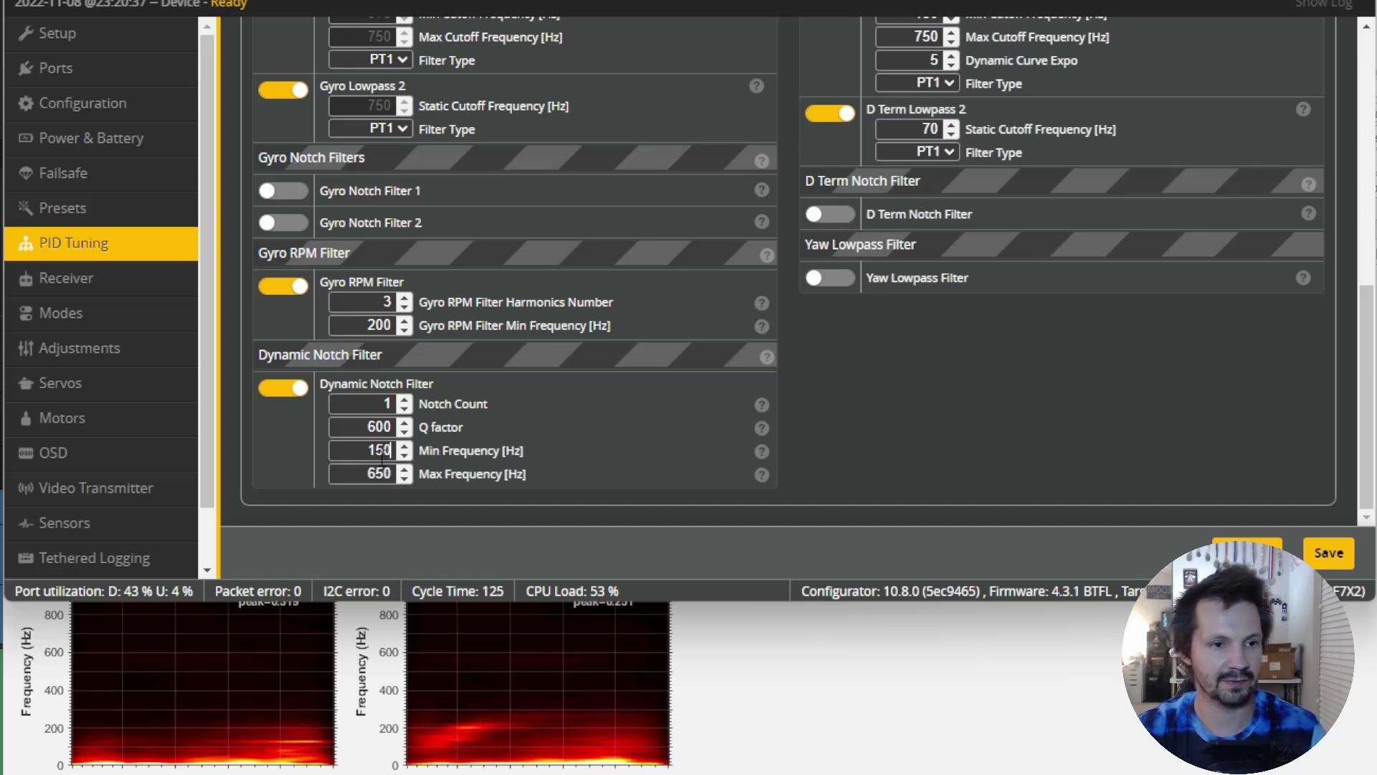
pyautogui.doubleClick(391, 403)
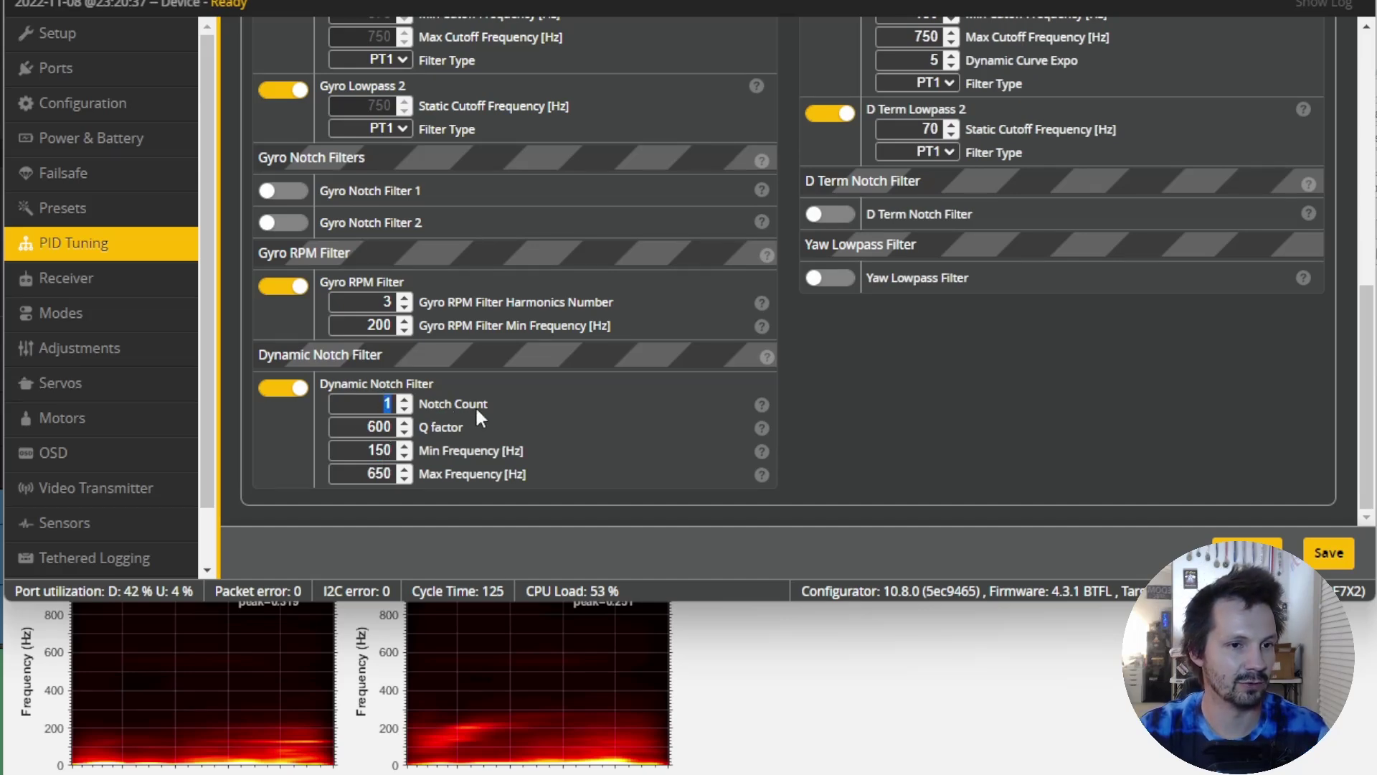
pyautogui.write('2')
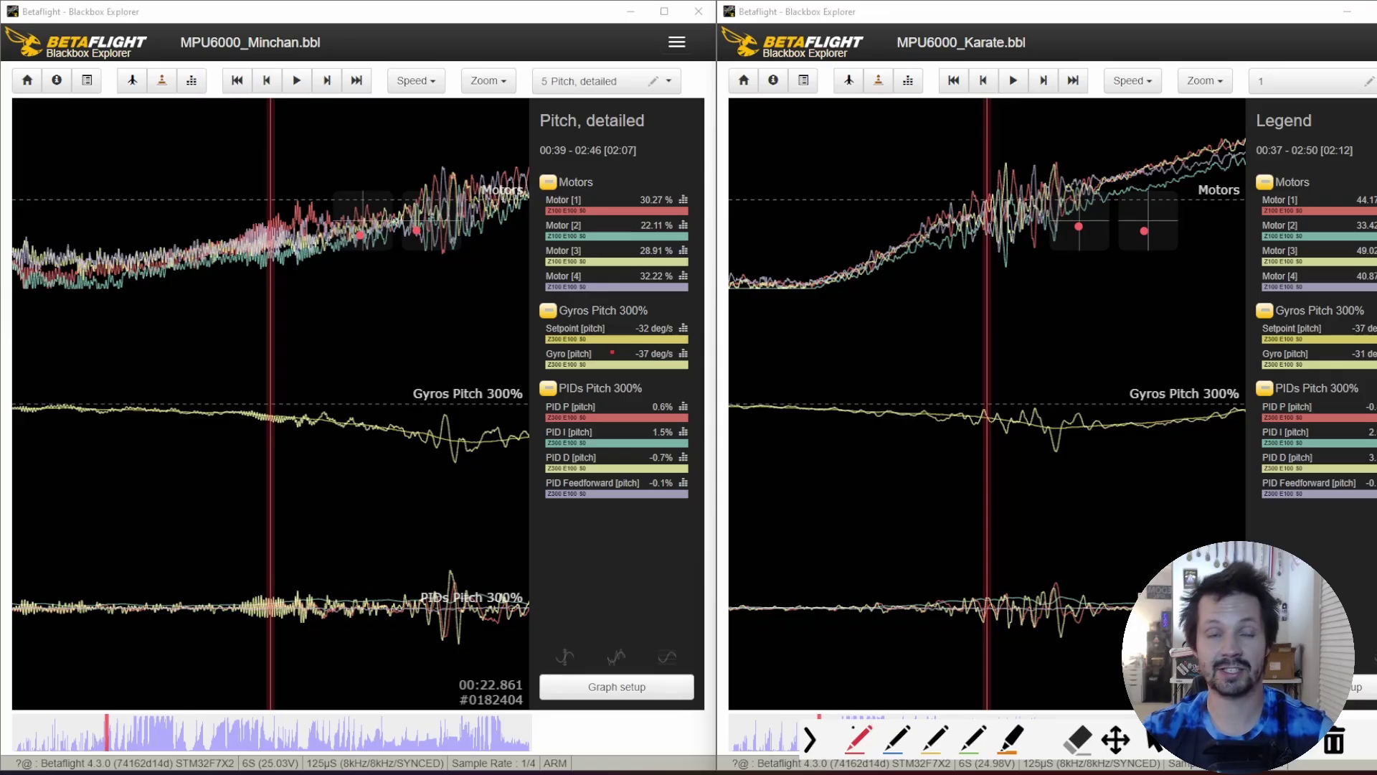
# In Blackbox Explorer, compare the pitch logs of MinChan and Karate, marking the motor traces and clearing the marks
pyautogui.moveTo(301, 204)
pyautogui.mouseDown()
pyautogui.moveTo(179, 502)
pyautogui.moveTo(337, 574)
pyautogui.moveTo(285, 340)
pyautogui.mouseUp()
pyautogui.moveTo(925, 208)
pyautogui.mouseDown()
pyautogui.moveTo(1147, 359)
pyautogui.moveTo(1147, 466)
pyautogui.moveTo(1033, 286)
pyautogui.mouseUp()
pyautogui.hotkey('ctrl', 'shift', 'c')
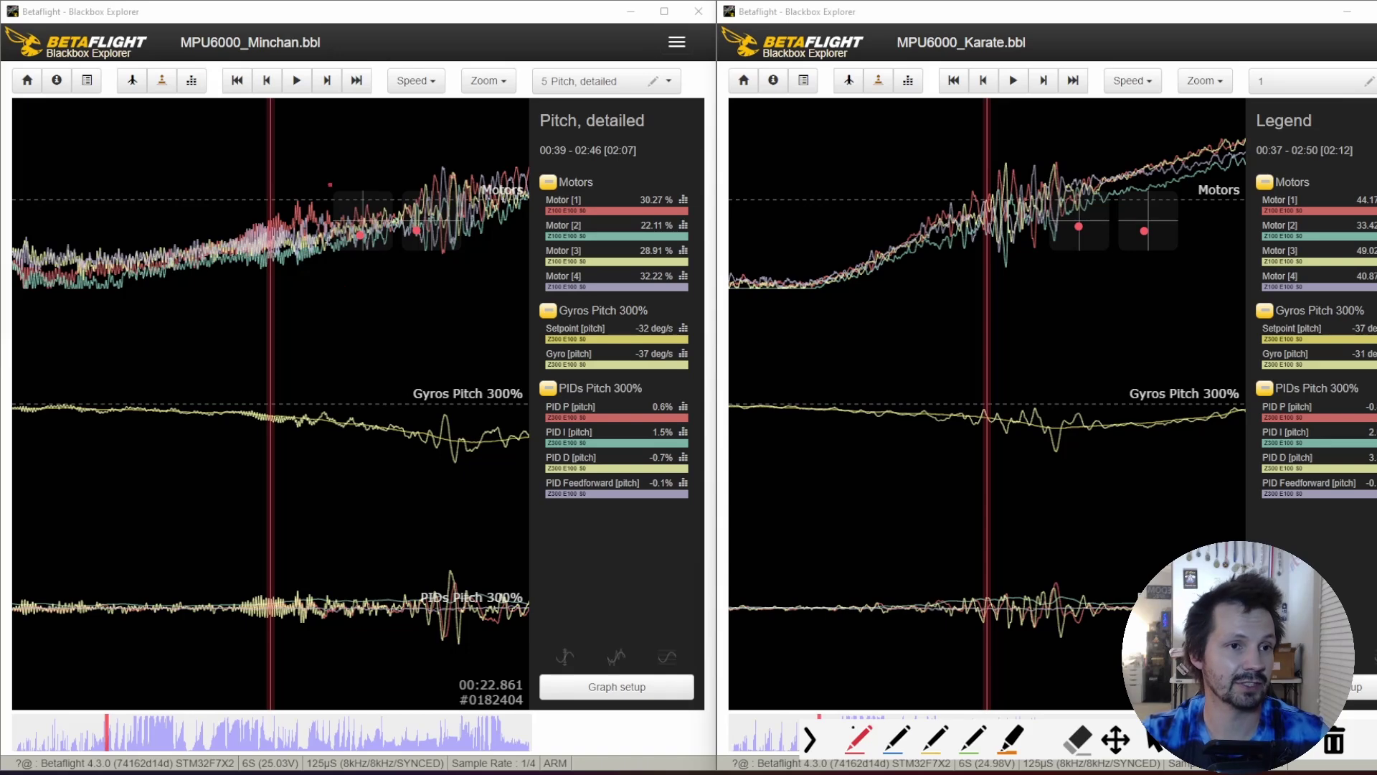
pyautogui.moveTo(300, 178)
pyautogui.mouseDown()
pyautogui.moveTo(123, 211)
pyautogui.moveTo(52, 283)
pyautogui.moveTo(290, 288)
pyautogui.moveTo(473, 237)
pyautogui.moveTo(300, 178)
pyautogui.mouseUp()
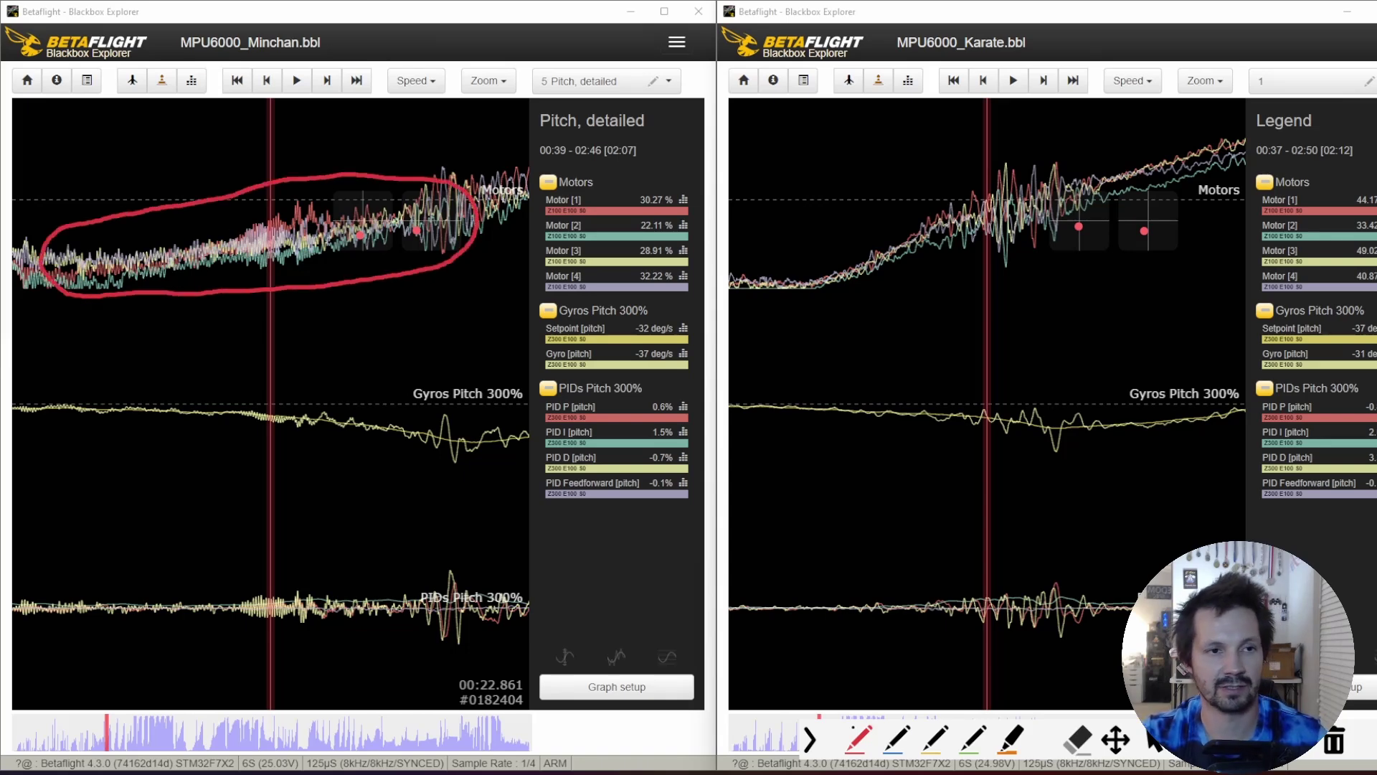
pyautogui.hotkey('ctrl', 'shift', 'c')
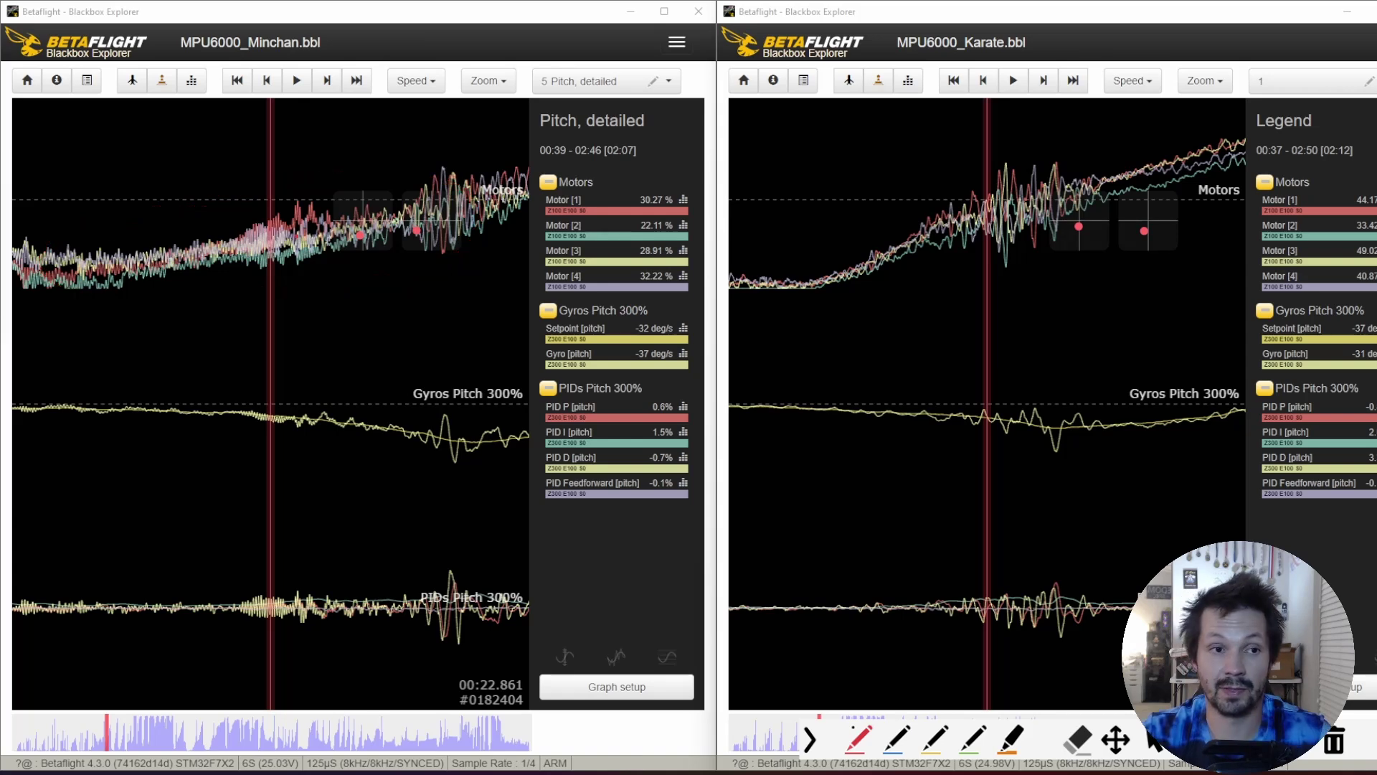
pyautogui.moveTo(192, 360)
pyautogui.mouseDown()
pyautogui.moveTo(225, 281)
pyautogui.moveTo(236, 313)
pyautogui.mouseUp()
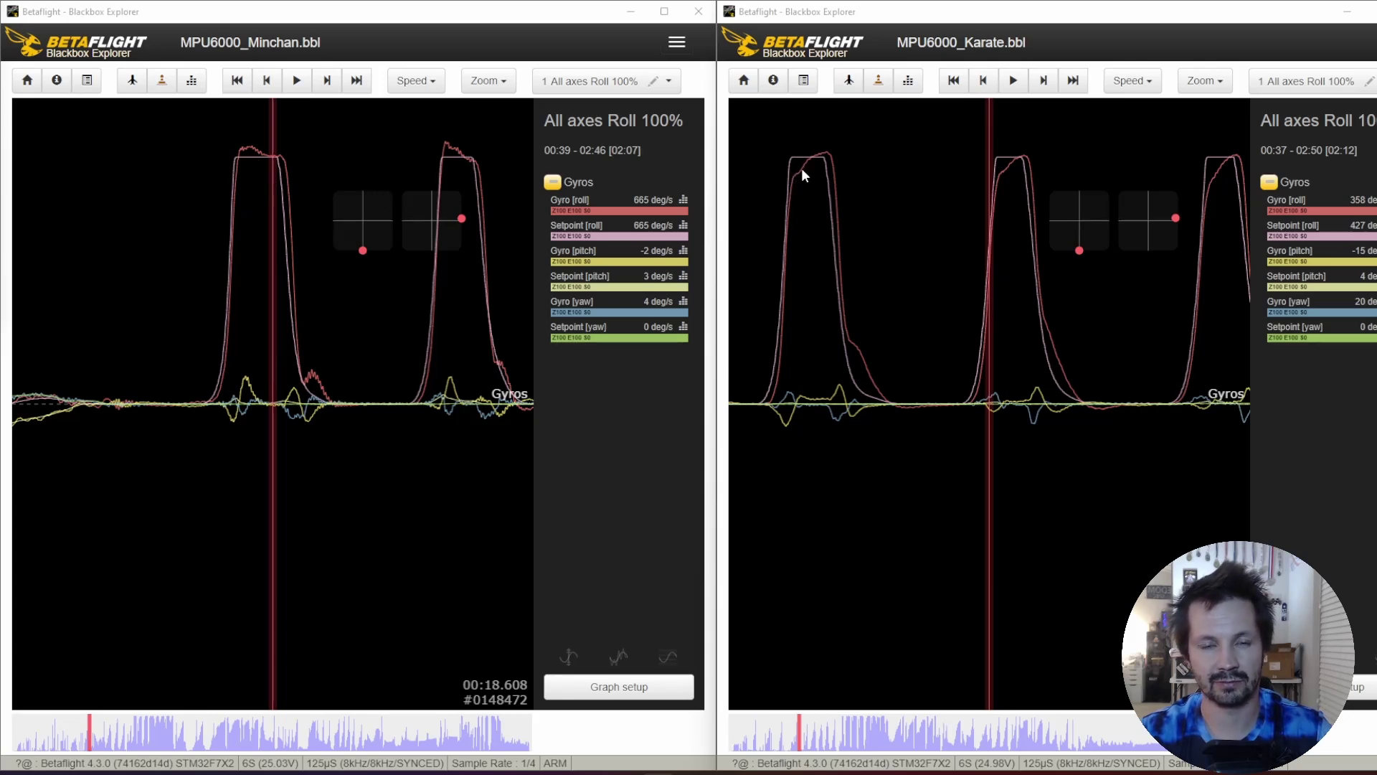
# Align the same roll maneuver in both logs, MinChan at about 31.7 seconds, and mark the gyro traces for comparison
pyautogui.scroll(-3, 471, 310)
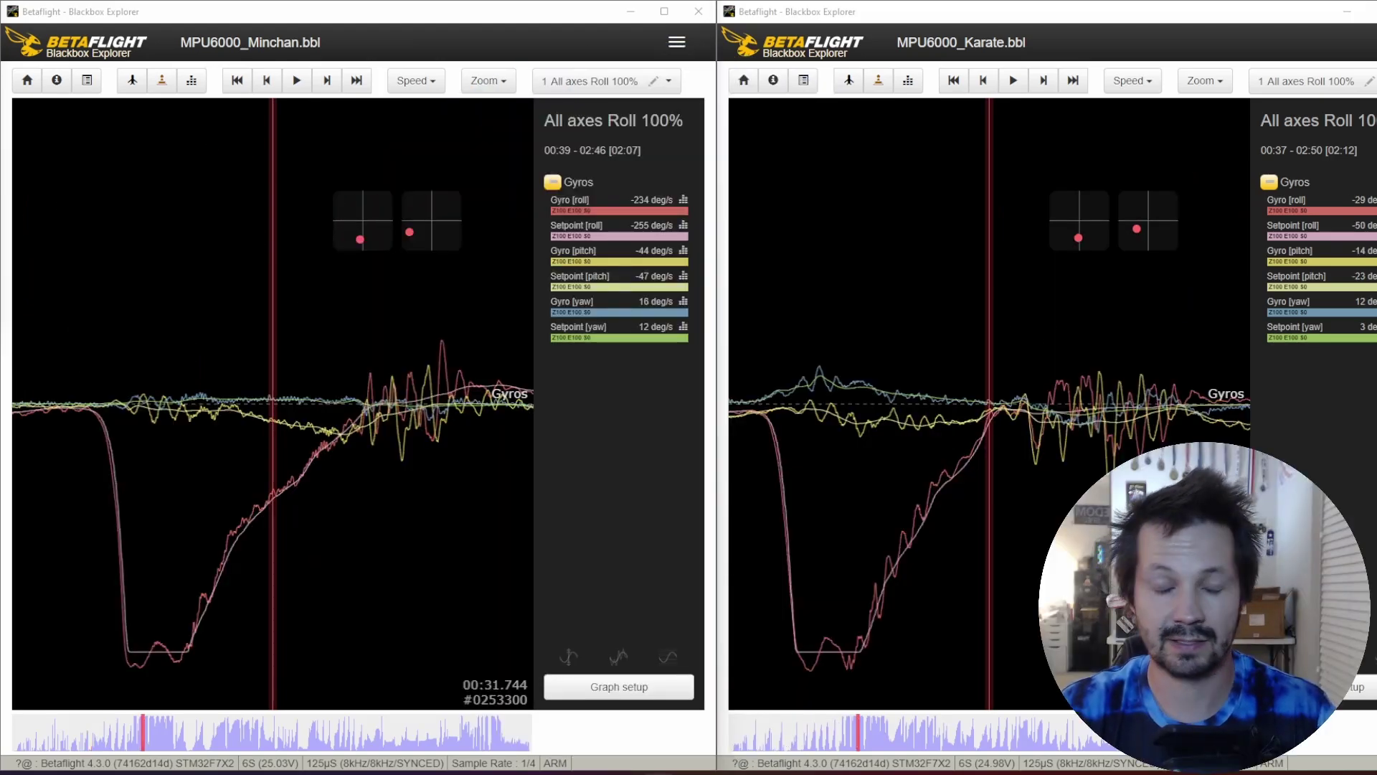
pyautogui.press('Left')
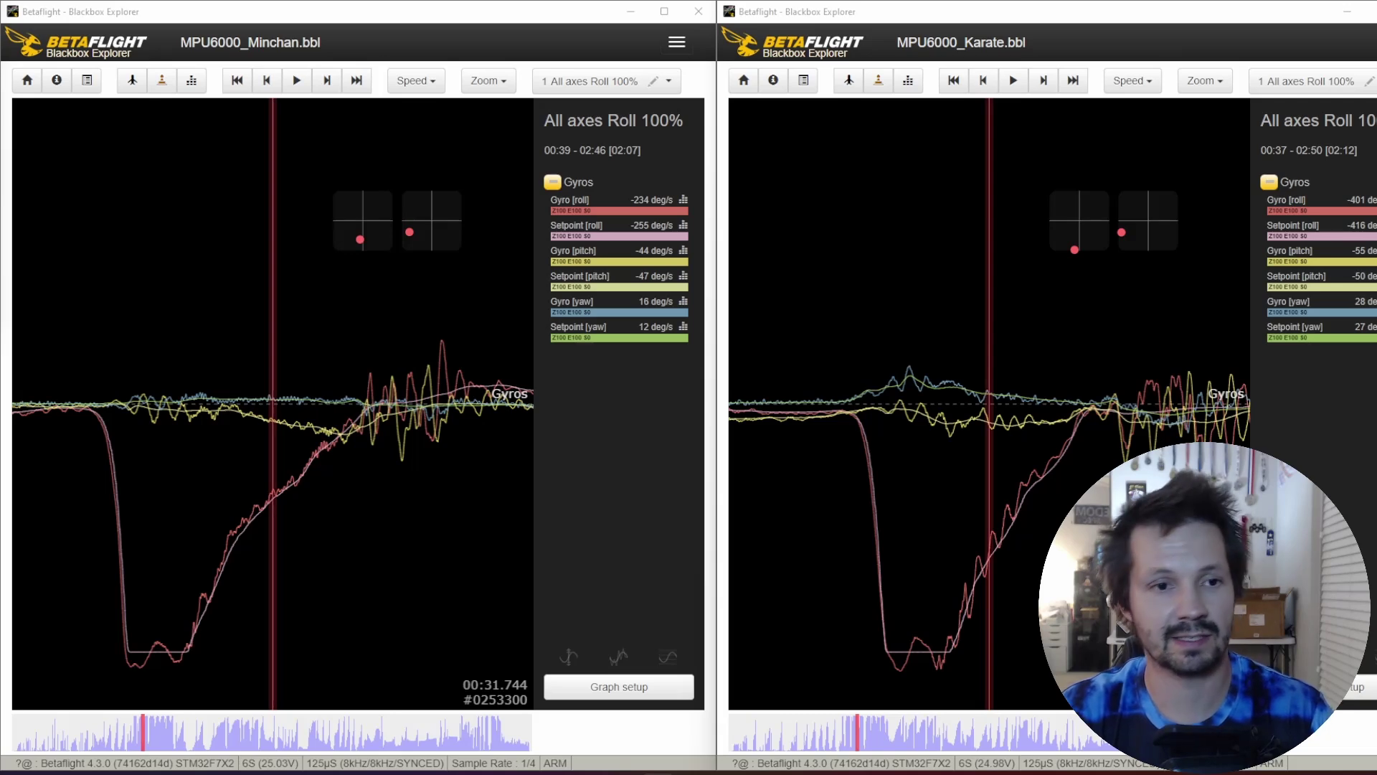
pyautogui.scroll(2, 313, 634)
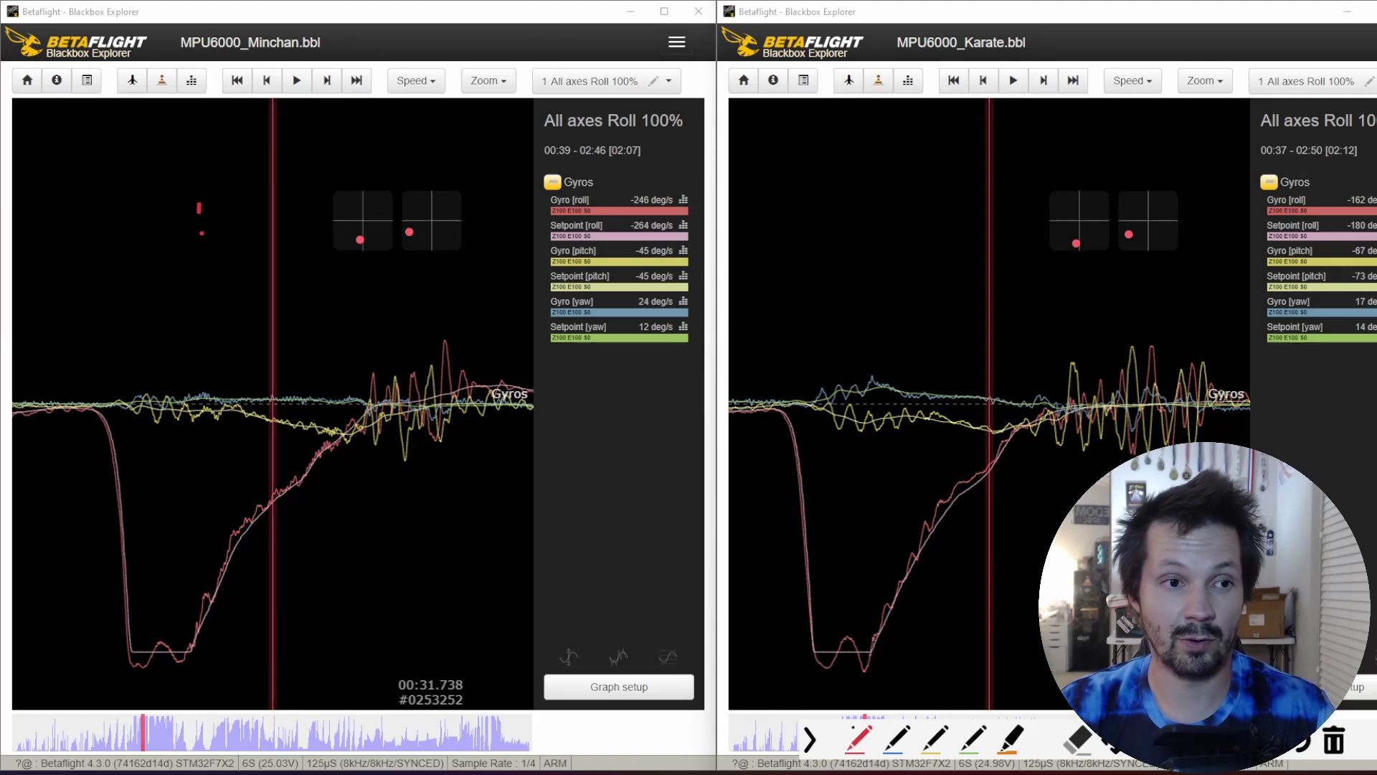
pyautogui.moveTo(199, 204); pyautogui.dragTo(224, 305)
pyautogui.moveTo(828, 191)
pyautogui.mouseDown()
pyautogui.moveTo(850, 297)
pyautogui.moveTo(870, 271)
pyautogui.mouseUp()
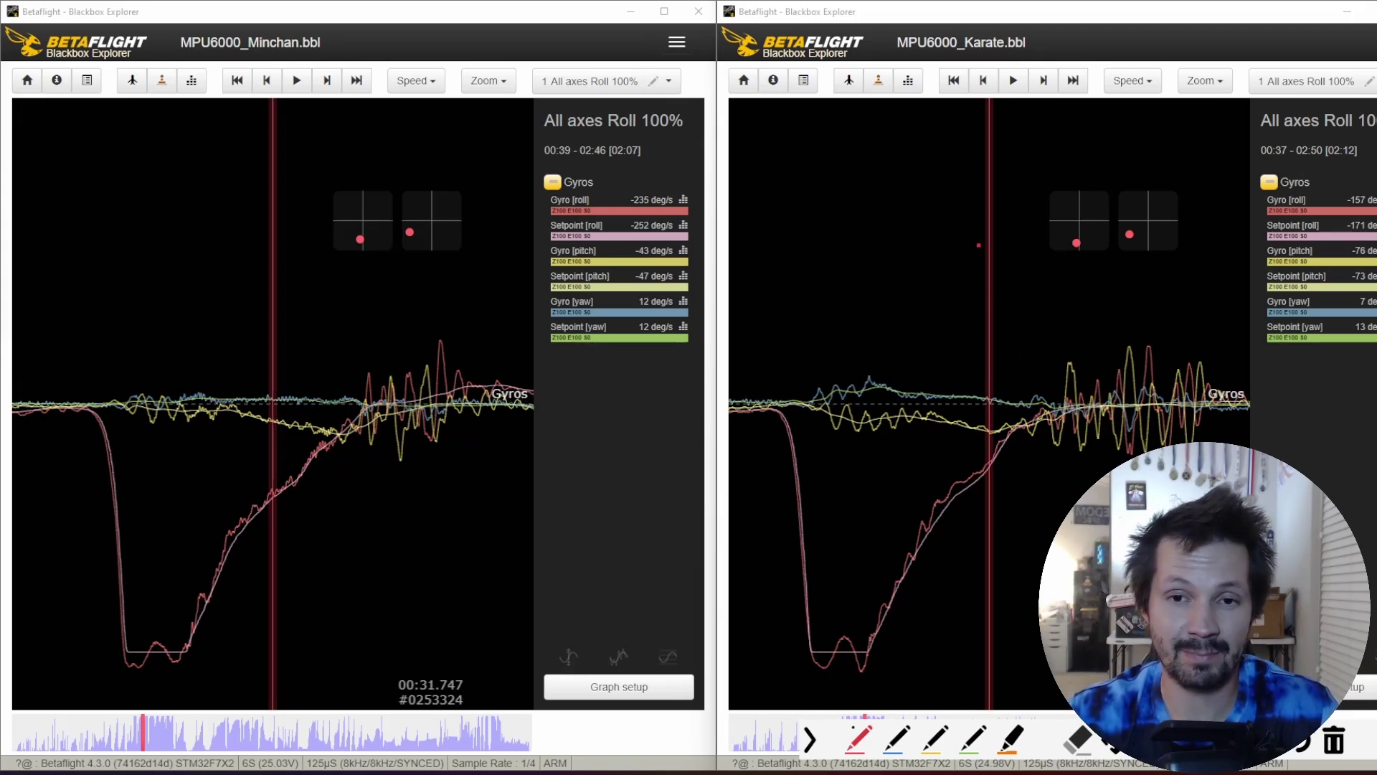
pyautogui.moveTo(1060, 324)
pyautogui.mouseDown()
pyautogui.moveTo(1025, 360)
pyautogui.moveTo(1041, 497)
pyautogui.moveTo(1158, 337)
pyautogui.moveTo(1138, 338)
pyautogui.mouseUp()
pyautogui.moveTo(945, 488)
pyautogui.mouseDown()
pyautogui.moveTo(851, 649)
pyautogui.moveTo(972, 535)
pyautogui.moveTo(977, 511)
pyautogui.mouseUp()
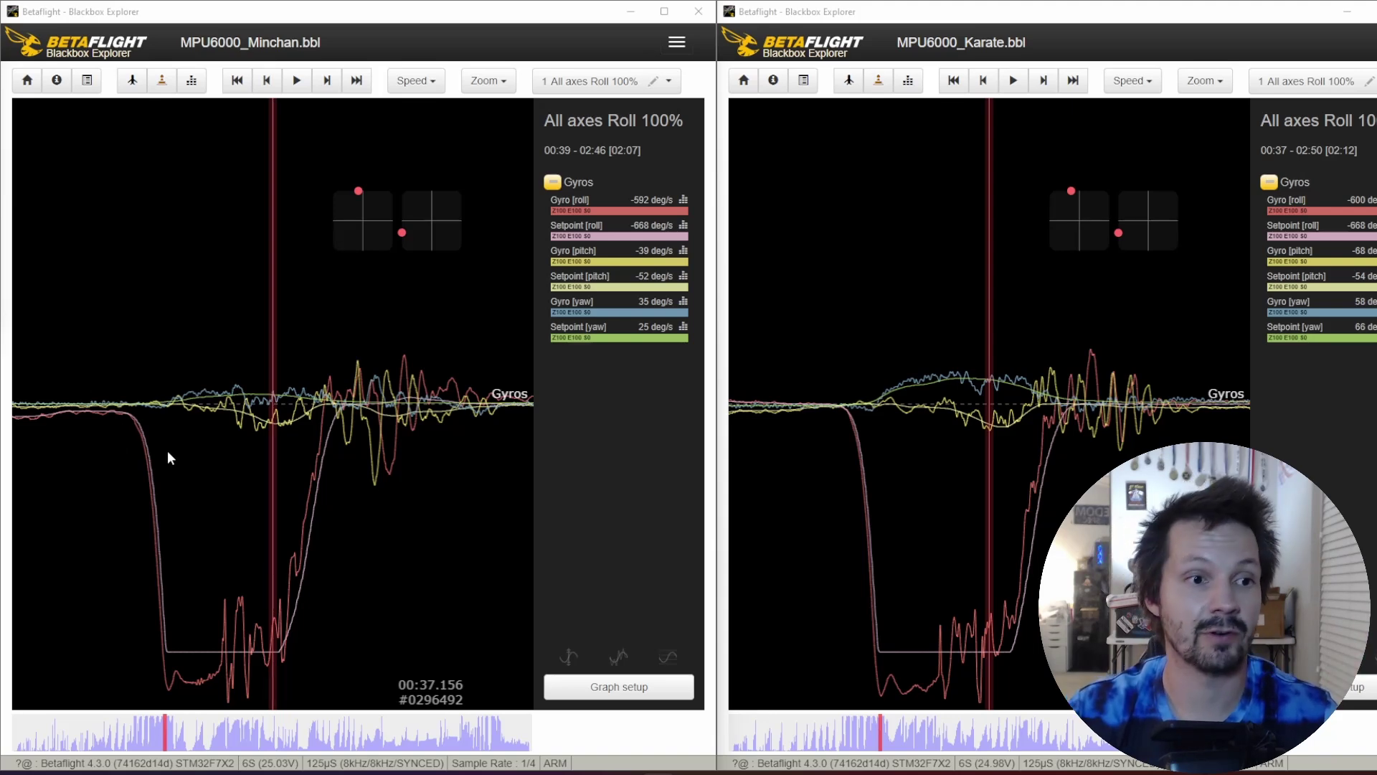
# Measure the duration of the roll near 37 seconds in the MinChan log with a marker placed at its start, and remove the marker
pyautogui.moveTo(166, 450); pyautogui.dragTo(210, 451)
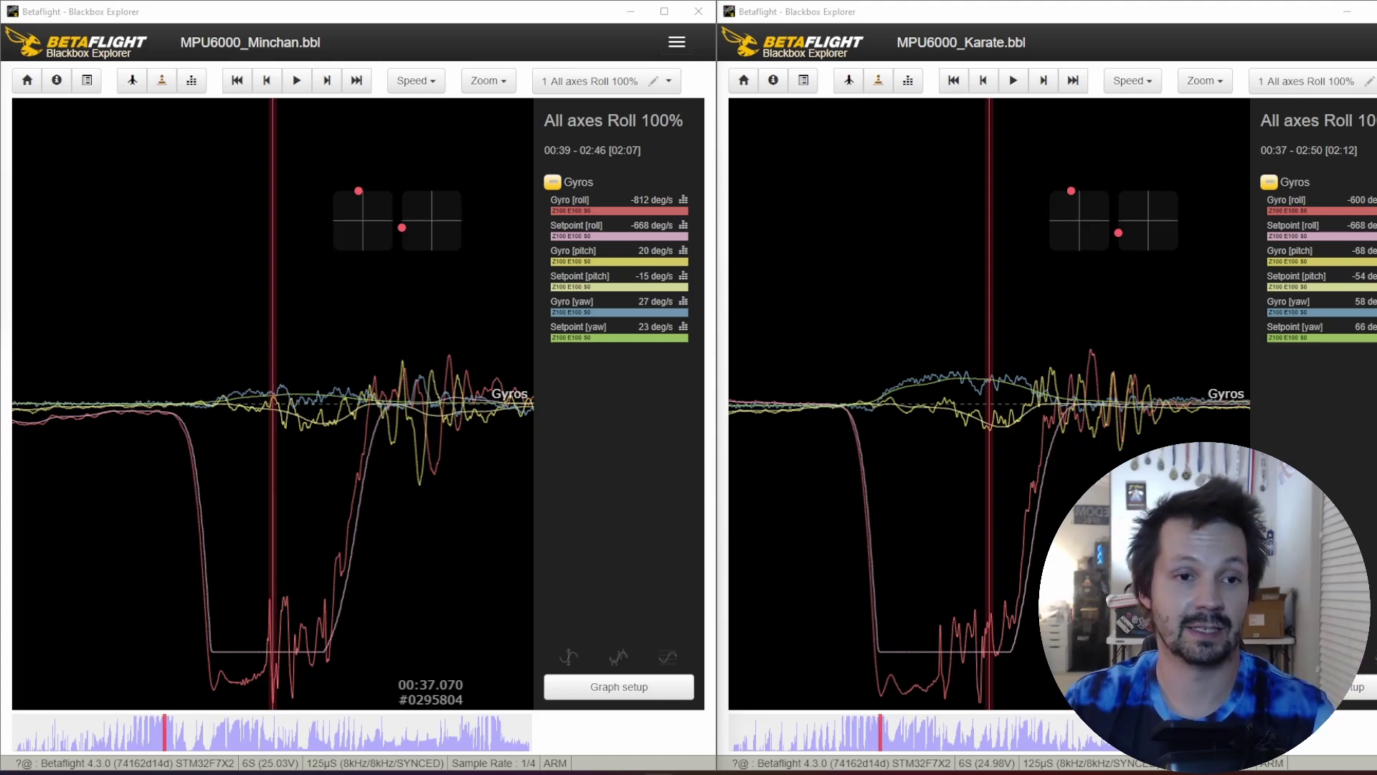
pyautogui.moveTo(173, 512)
pyautogui.mouseDown()
pyautogui.moveTo(238, 548)
pyautogui.moveTo(132, 537)
pyautogui.mouseUp()
pyautogui.press('m')
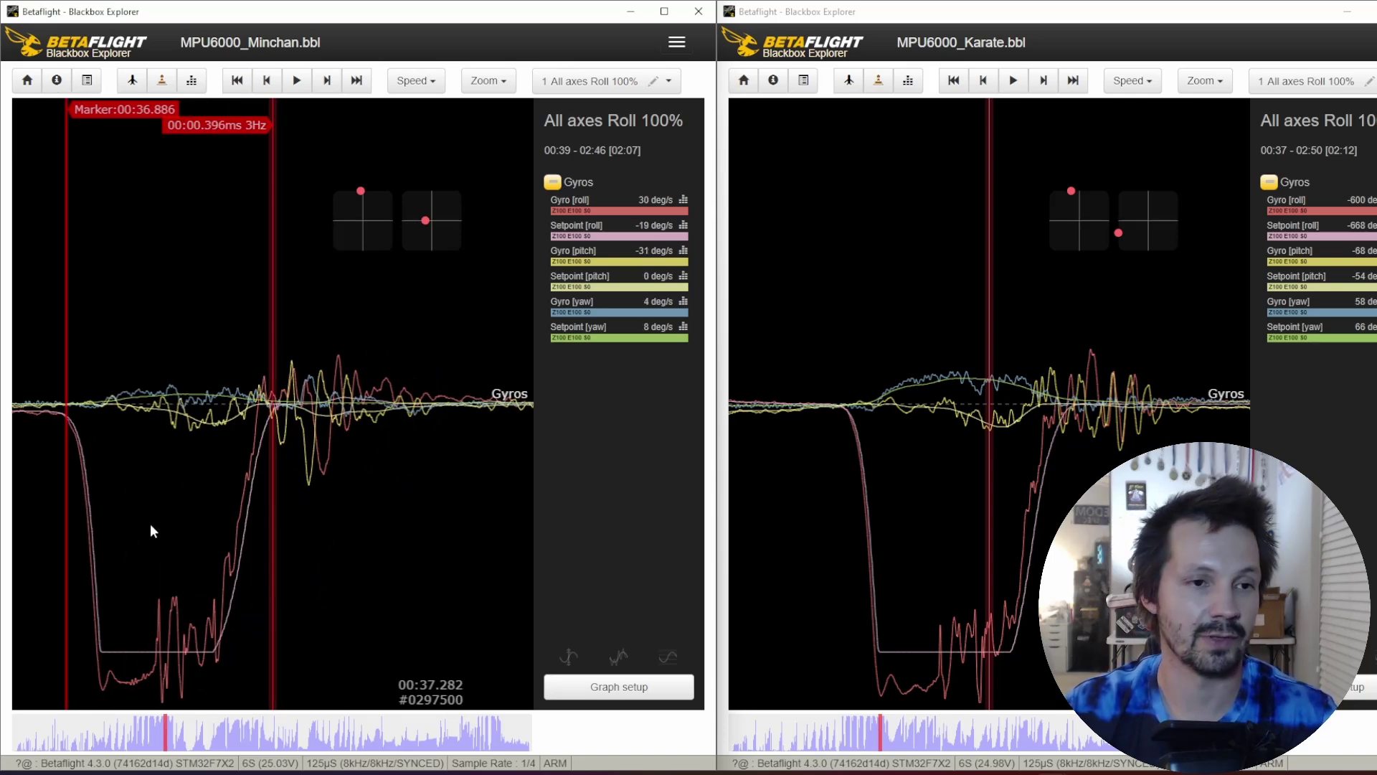
pyautogui.moveTo(149, 523); pyautogui.dragTo(178, 524)
pyautogui.press('m')
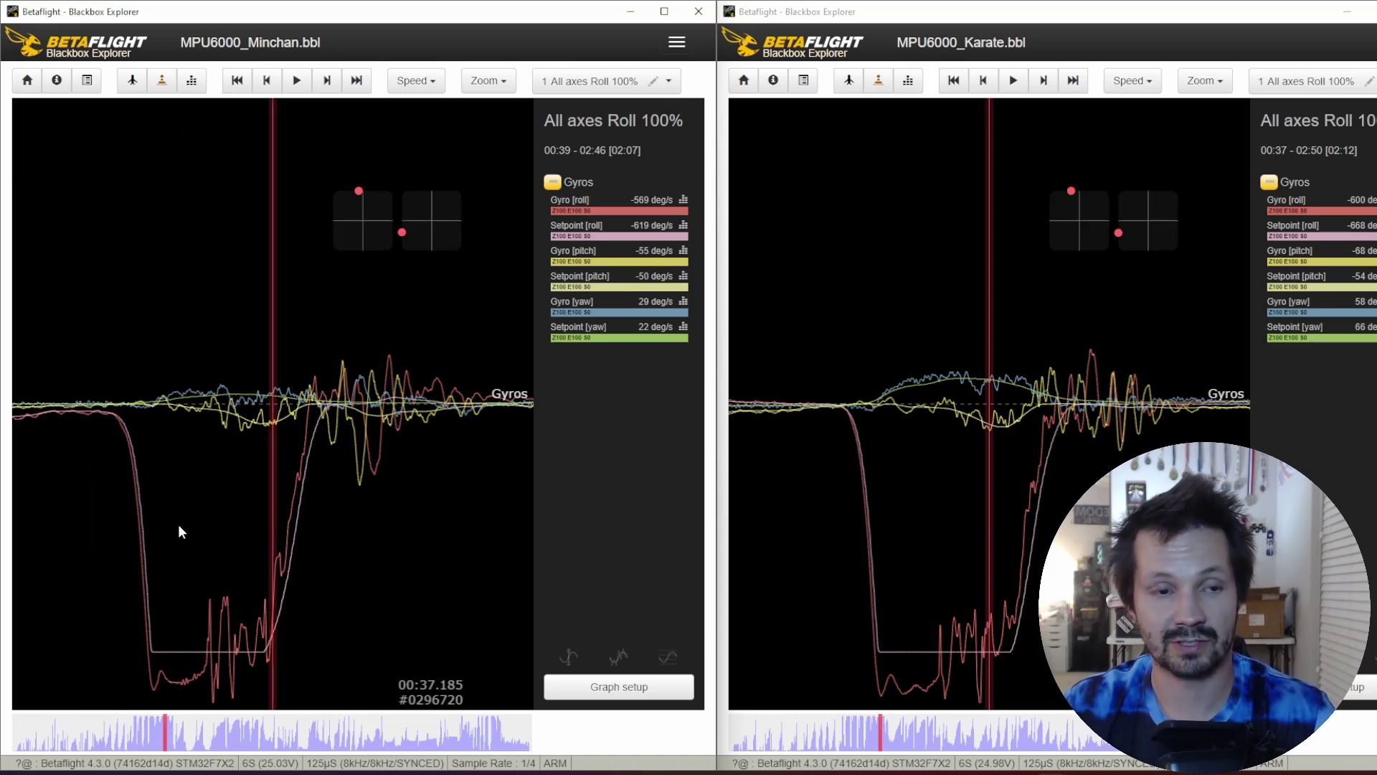
# Compare the MinChan roll with the Karate one and move the MinChan log on to the roll at about 38.3 seconds
pyautogui.moveTo(178, 523); pyautogui.dragTo(191, 527)
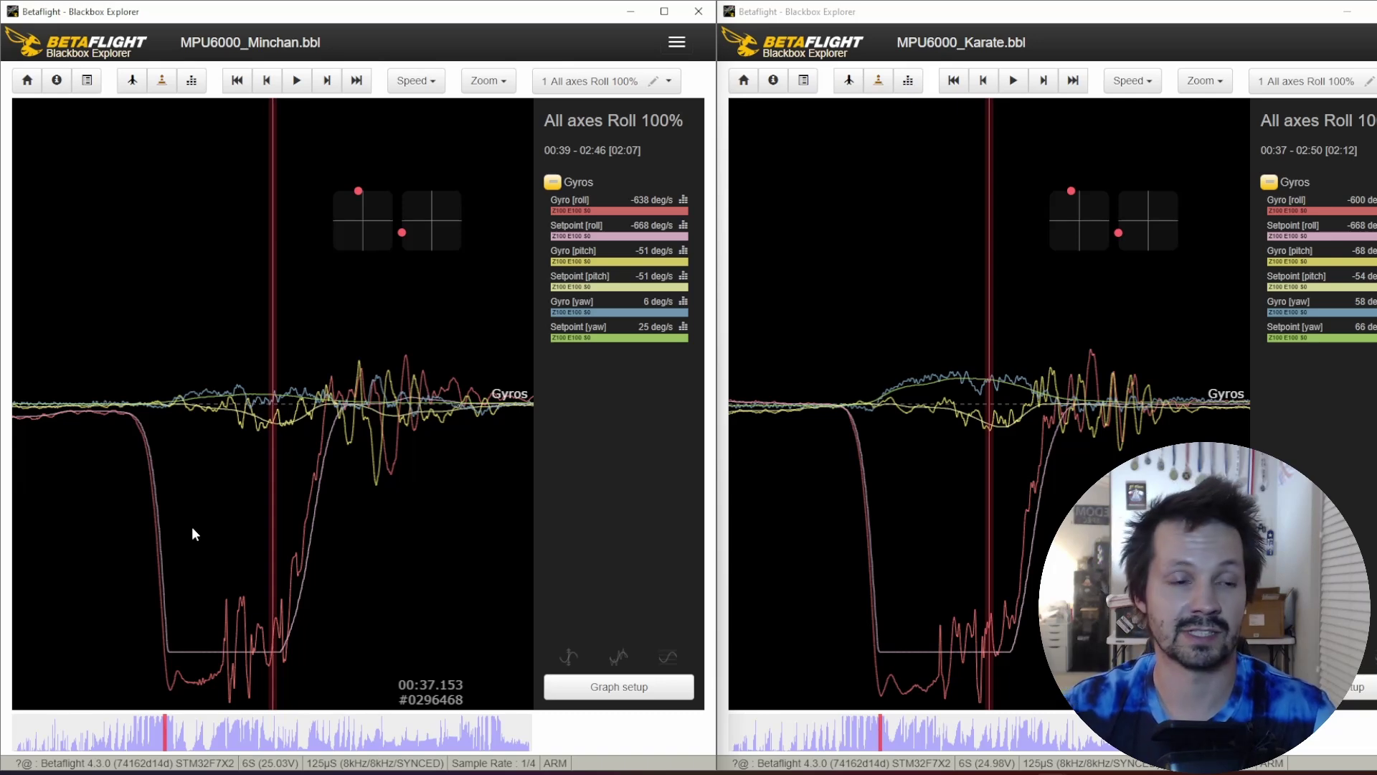
pyautogui.moveTo(192, 526); pyautogui.dragTo(223, 522)
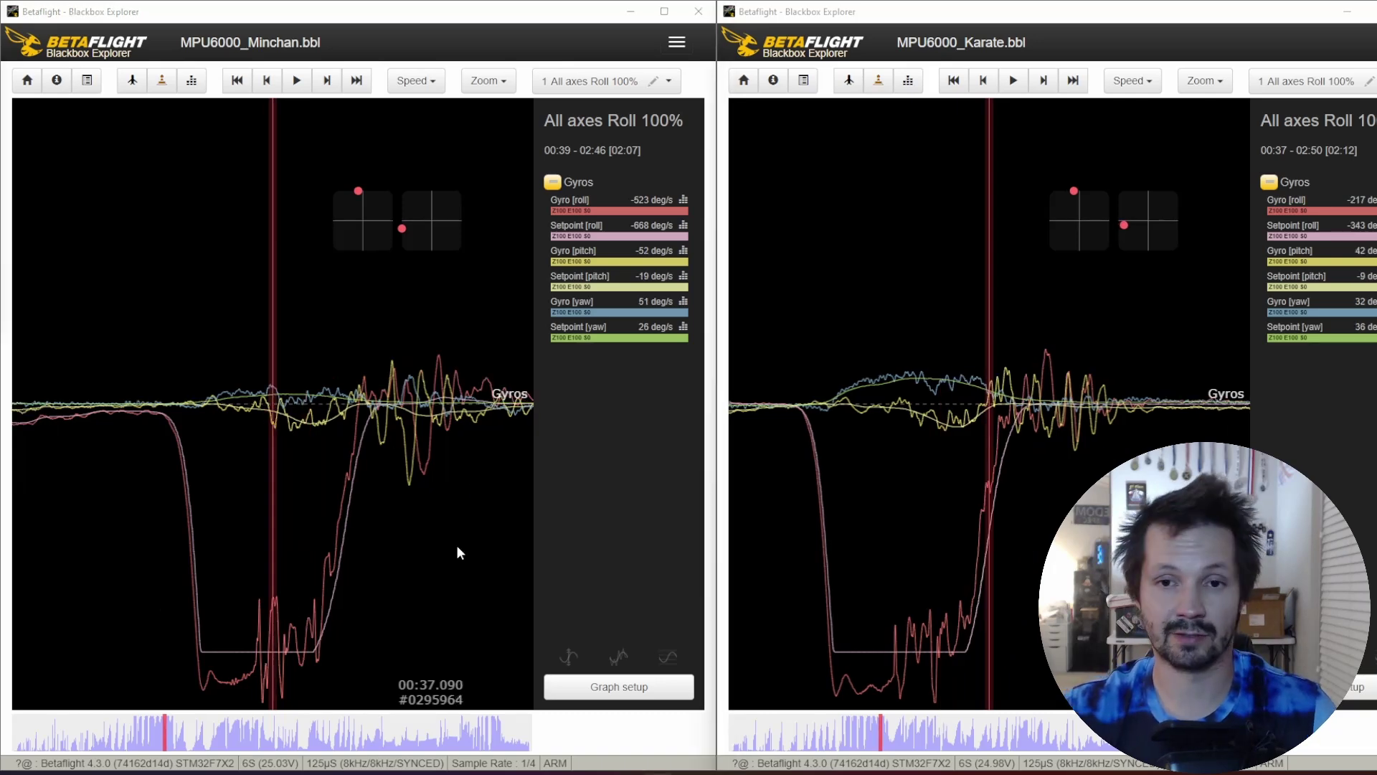
pyautogui.moveTo(484, 565)
pyautogui.mouseDown()
pyautogui.moveTo(113, 617)
pyautogui.moveTo(14, 613)
pyautogui.mouseUp()
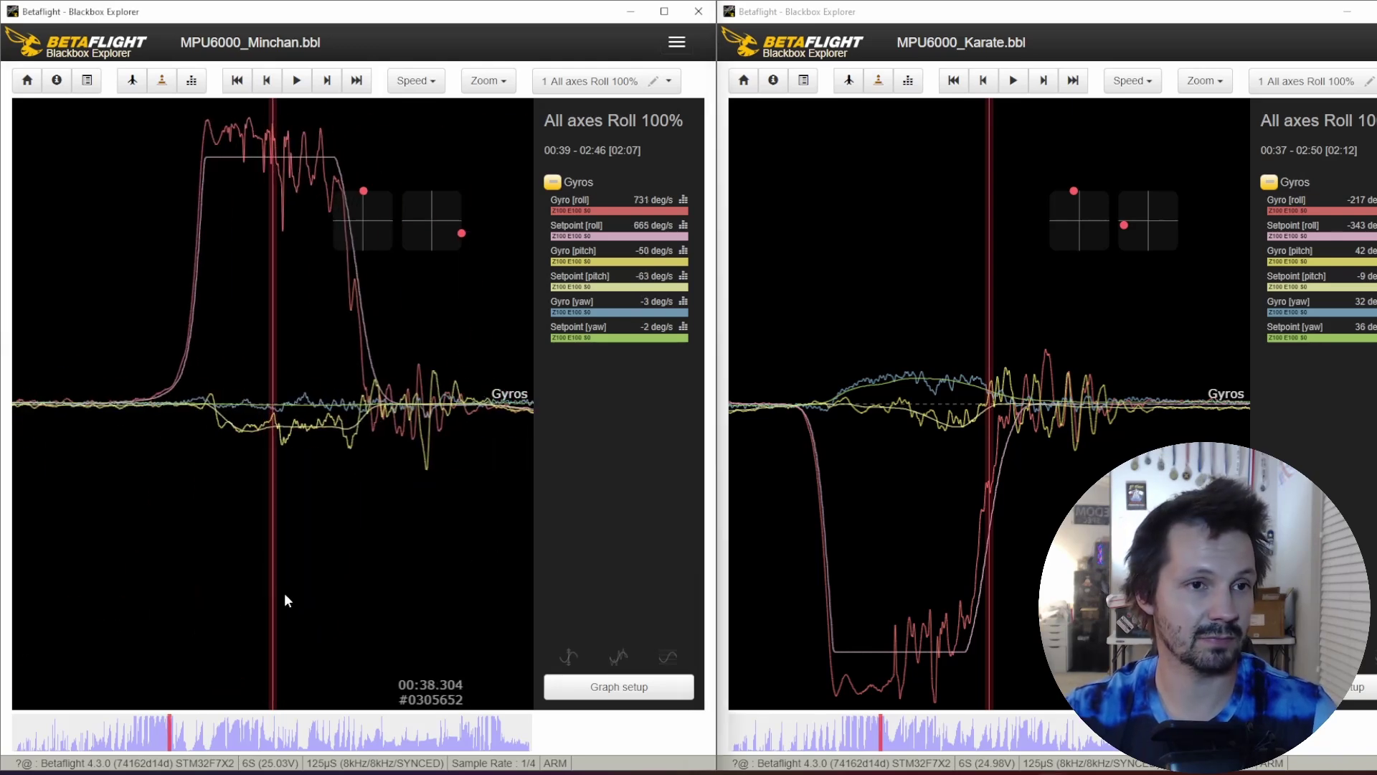